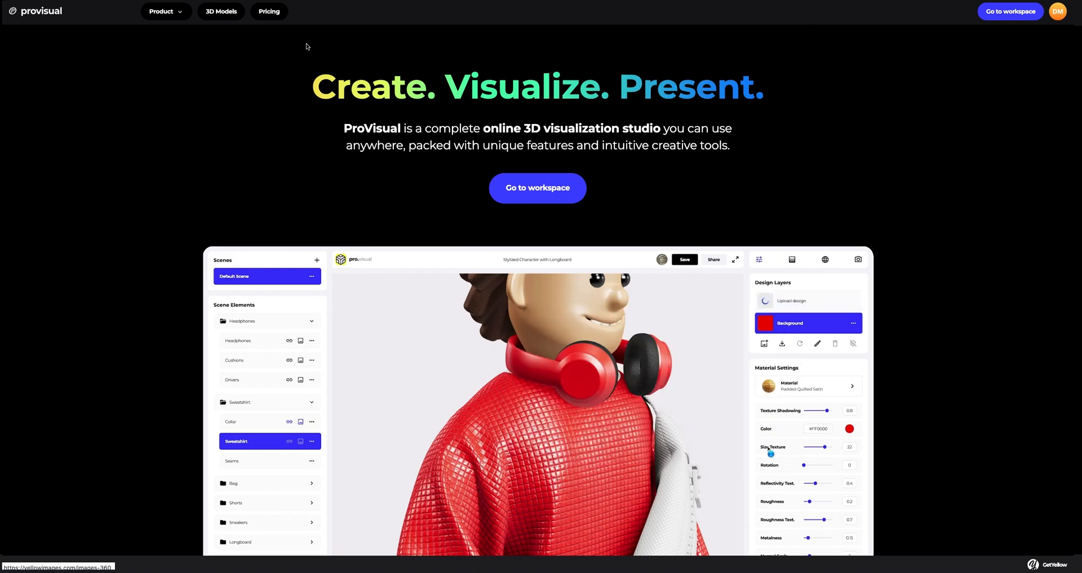
- Open the 3D model gallery and look through the available product and packaging models
left_click(224, 15)
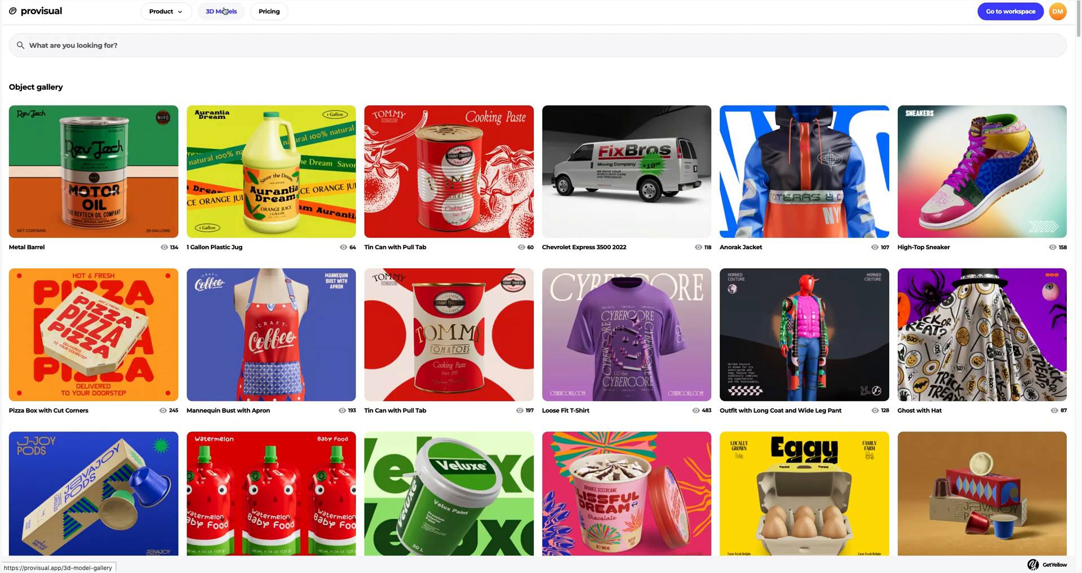
scroll(257, 389, "down", 8)
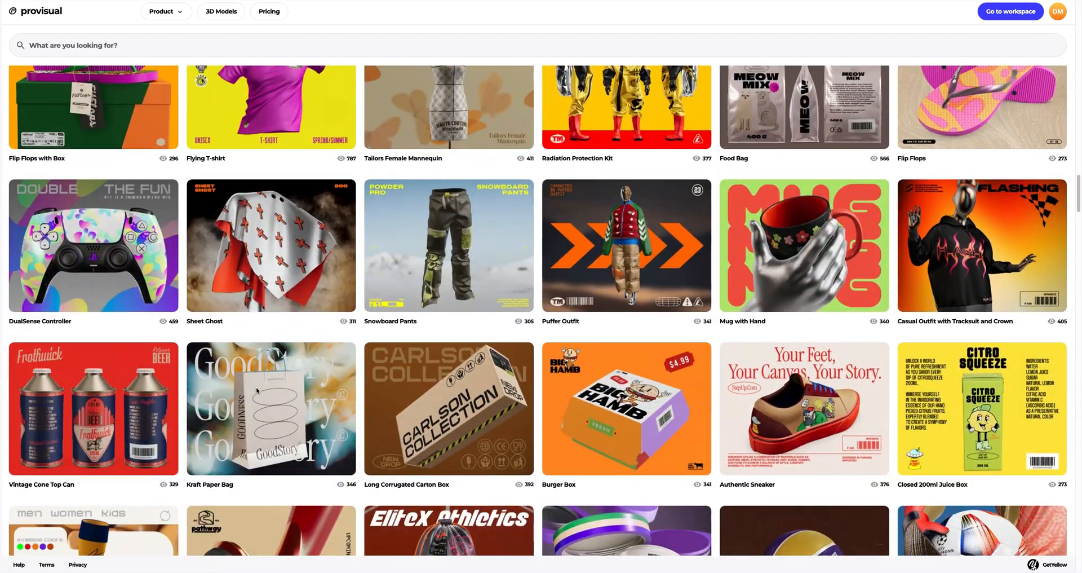
scroll(257, 390, "down", 7)
scroll(257, 390, "down", 5)
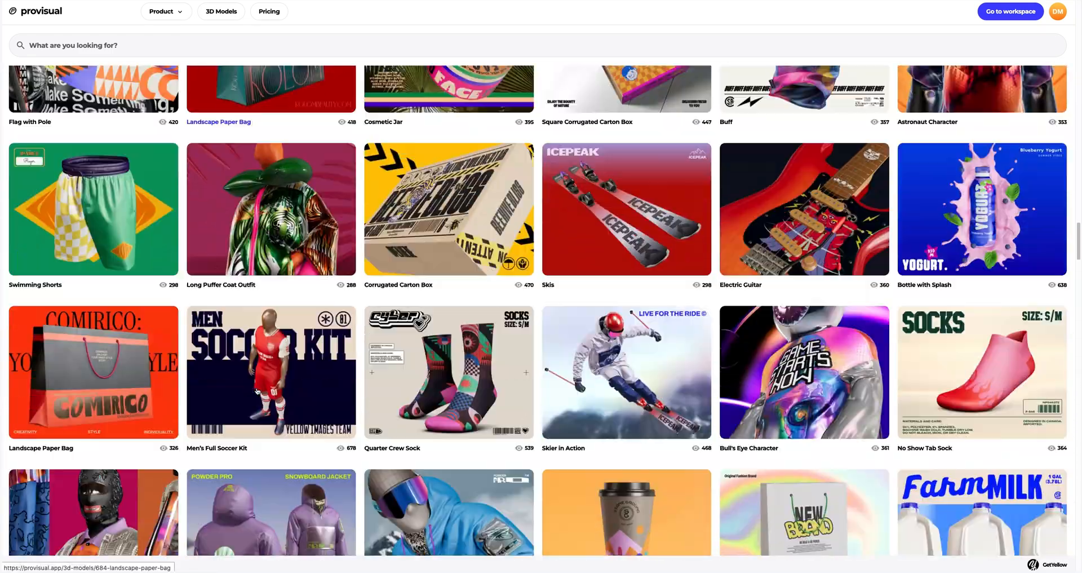
scroll(257, 390, "down", 9)
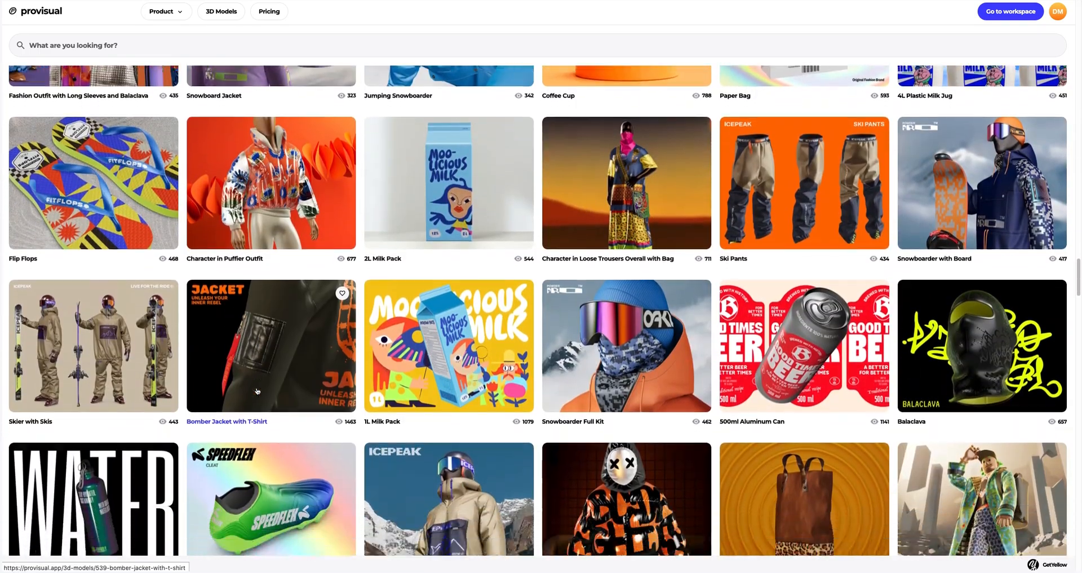
scroll(256, 390, "down", 10)
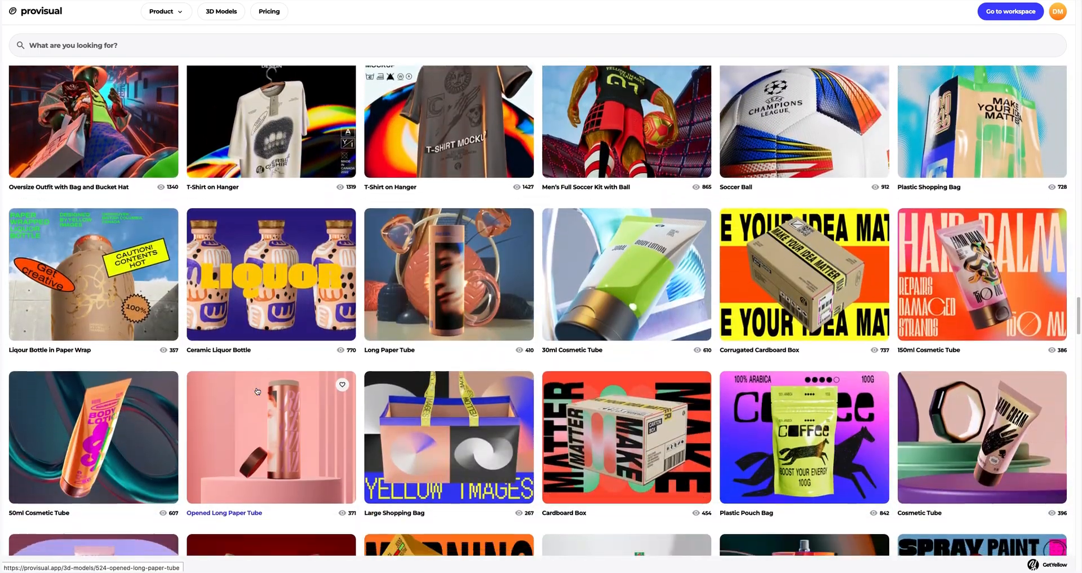
scroll(256, 390, "down", 6)
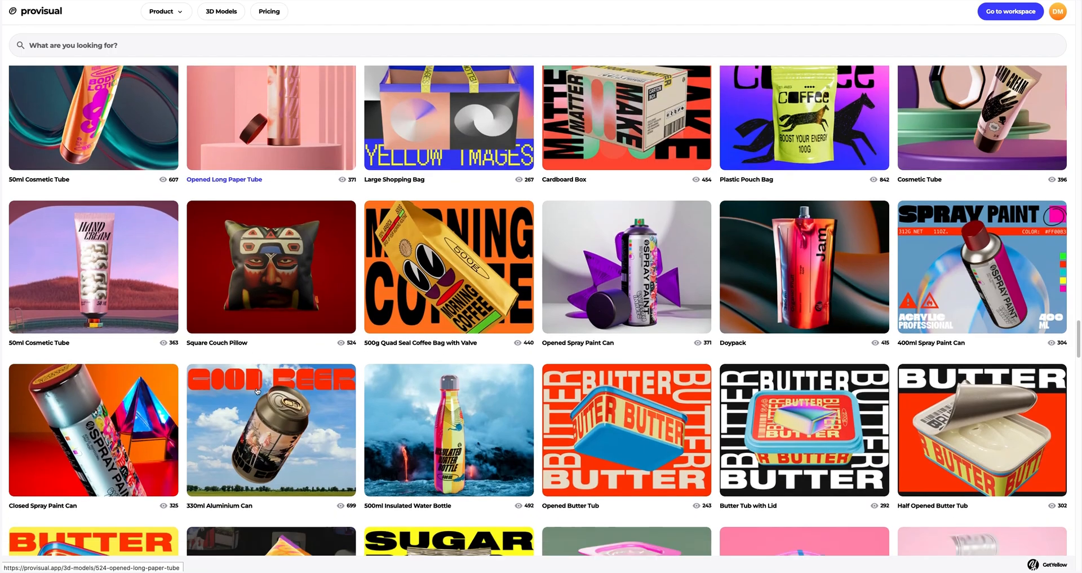
scroll(256, 390, "down", 15)
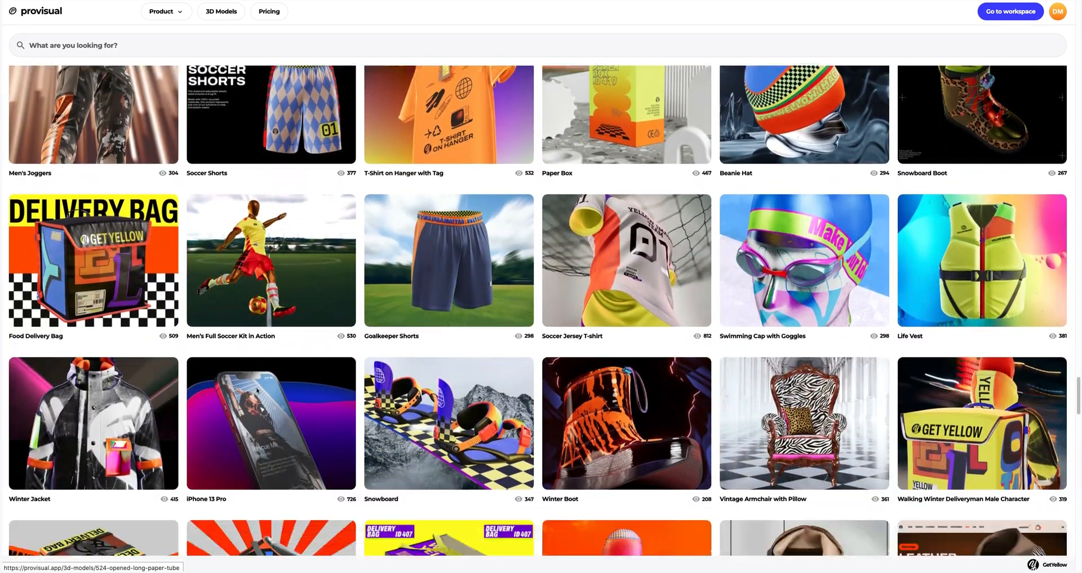
scroll(256, 390, "down", 9)
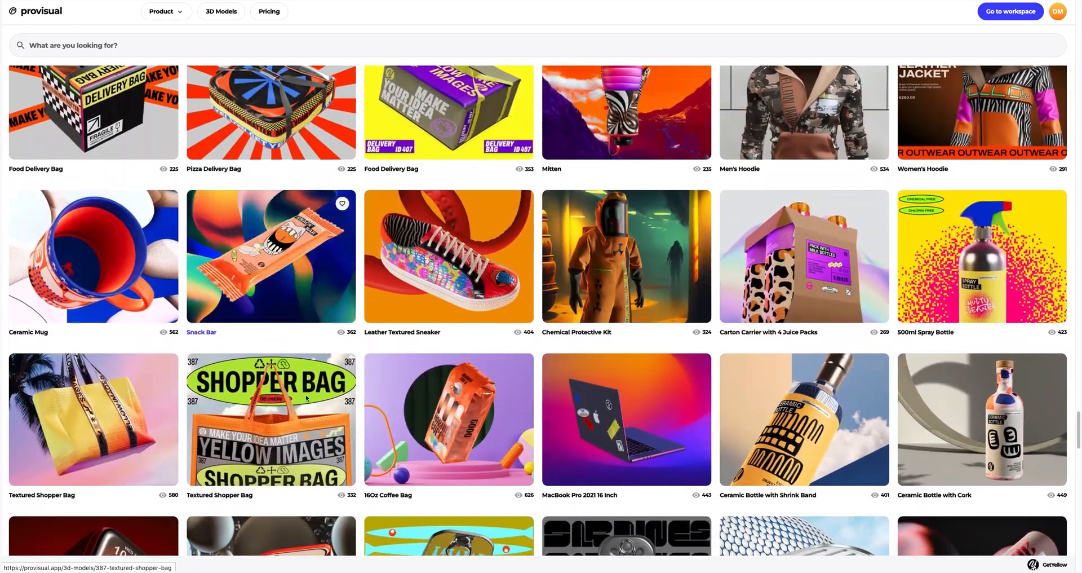
- Review the preview images of the 16Oz Coffee Bag model and create a project from it
left_click(472, 411)
left_click(506, 380)
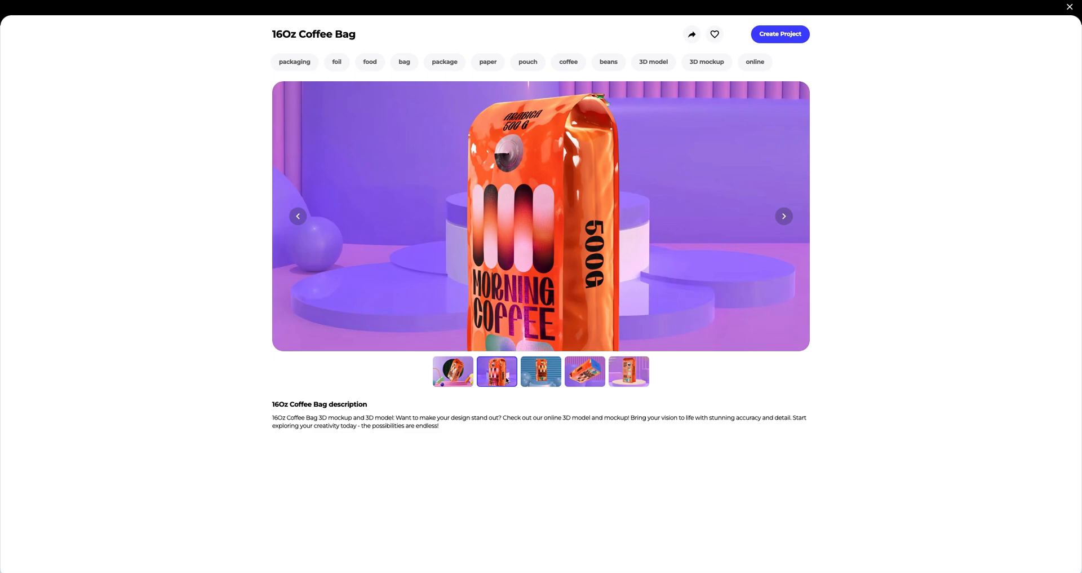
left_click(529, 381)
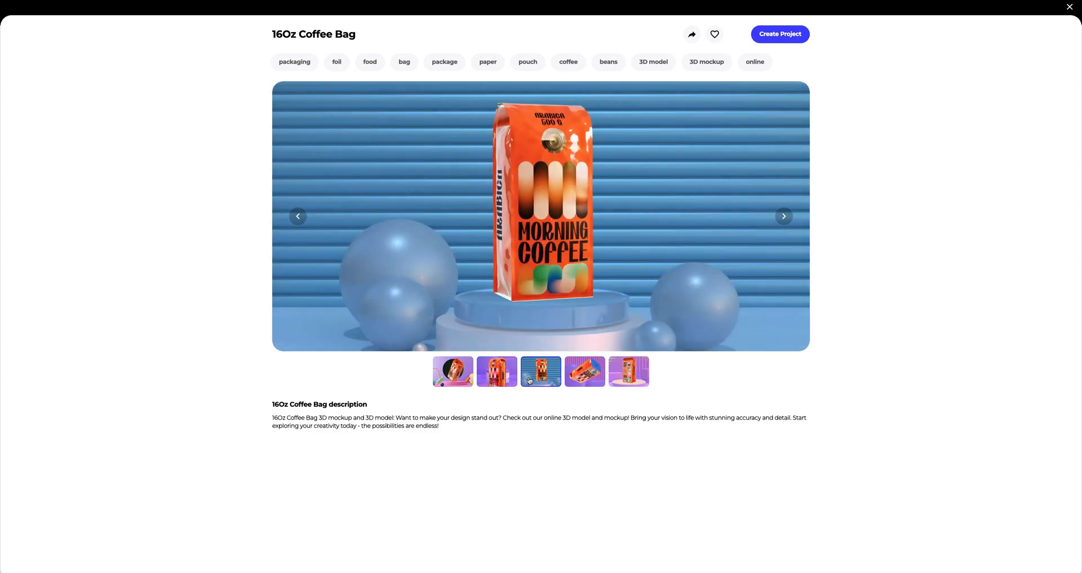
left_click(568, 380)
left_click(625, 379)
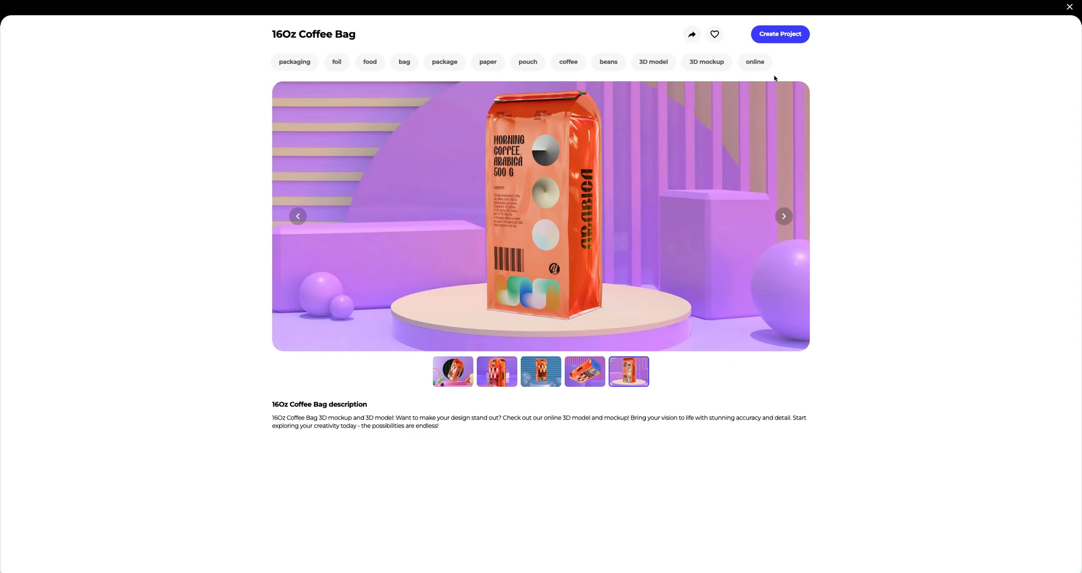
left_click(780, 34)
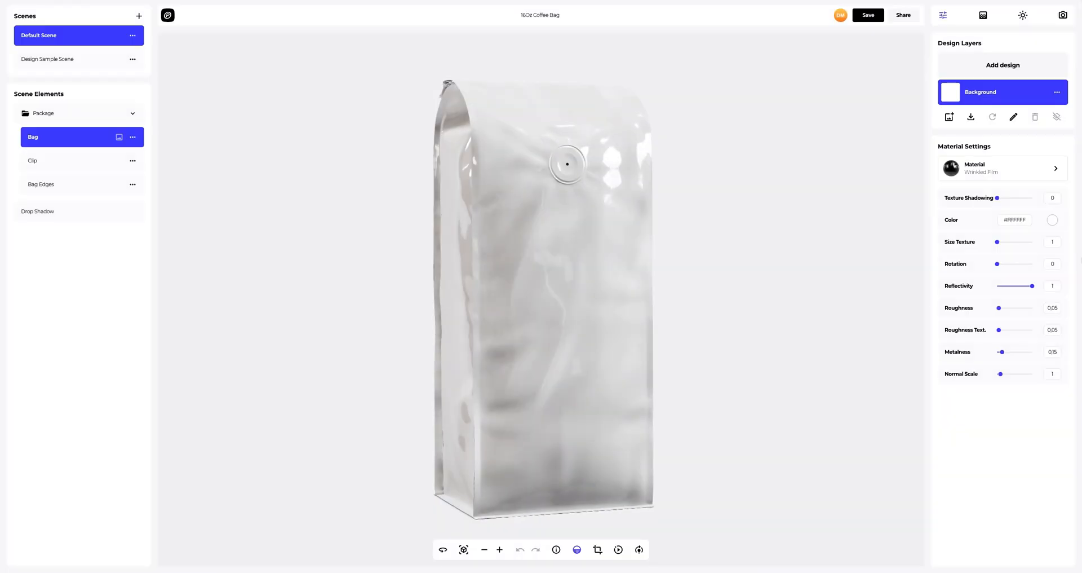
- Inspect the coffee bag from the front and from below, and turn off its drop shadow
left_click_drag(815, 220, 178, 222)
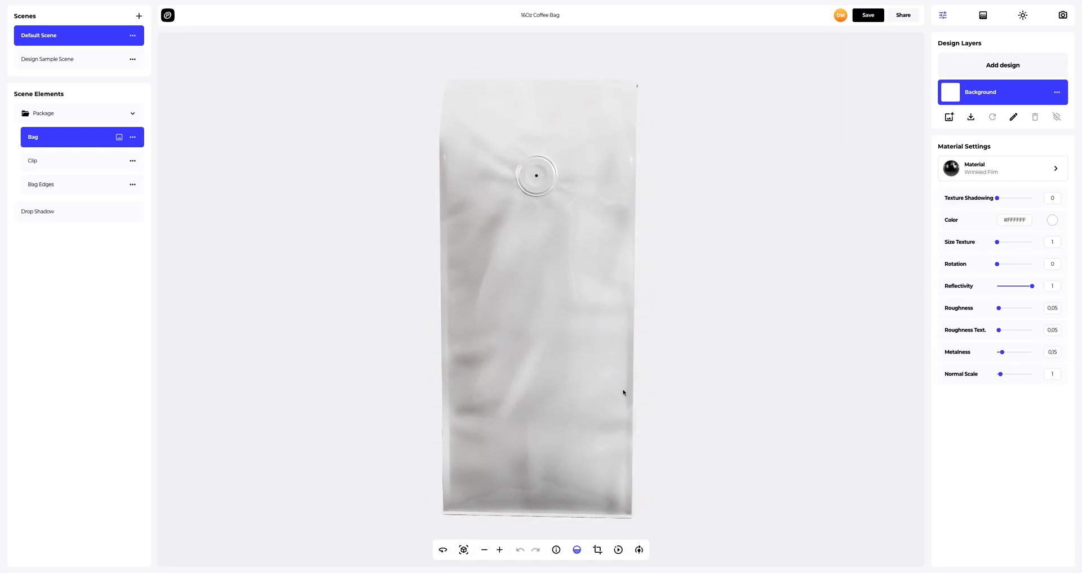
left_click_drag(657, 365, 662, 331)
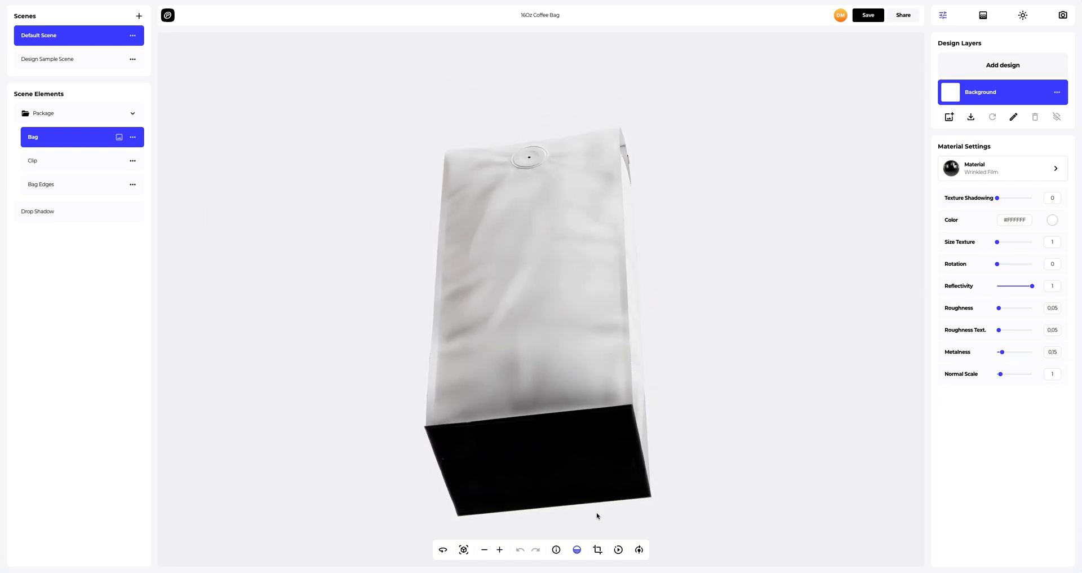
left_click(580, 550)
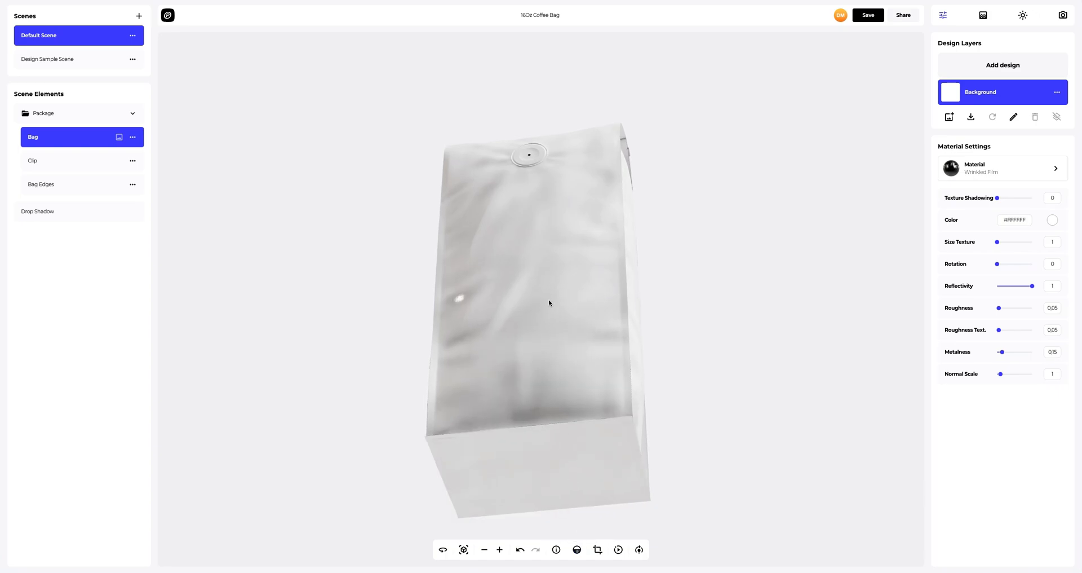
left_click_drag(552, 339, 593, 350)
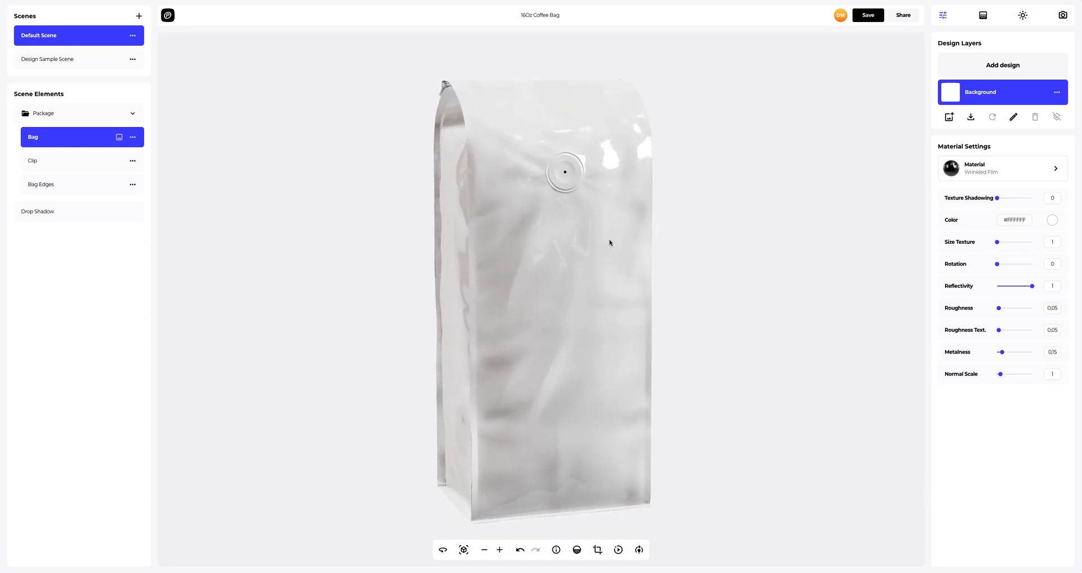
- Apply the Glossy Plastic material to the Bag element
left_click(988, 166)
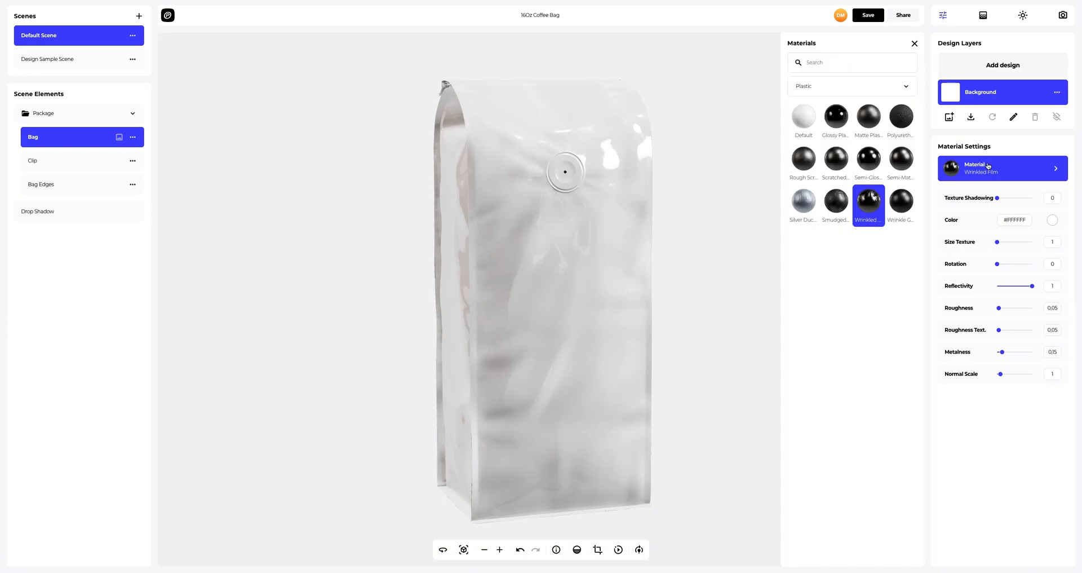
left_click(839, 118)
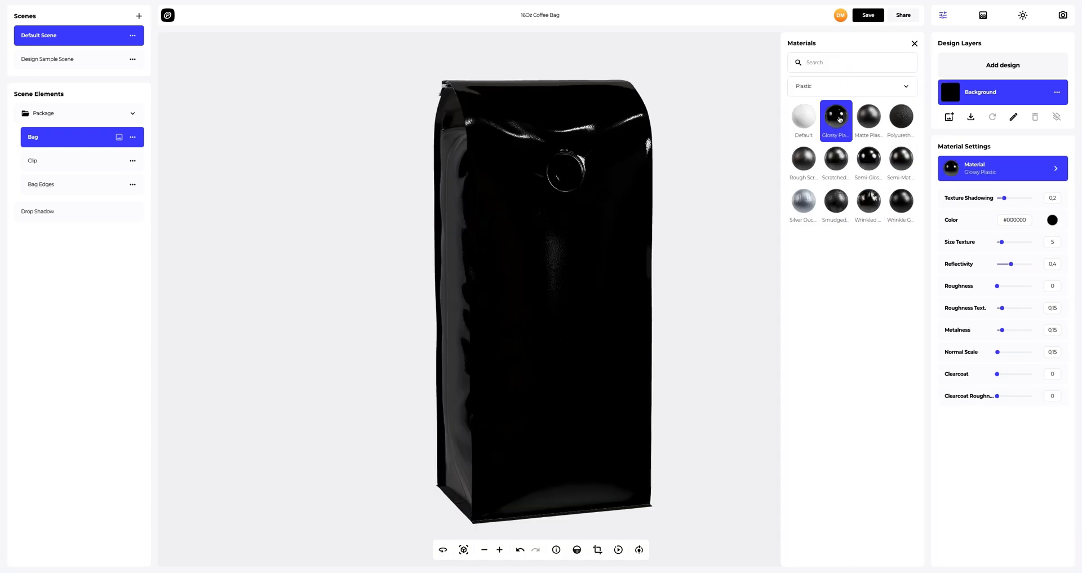
left_click(915, 44)
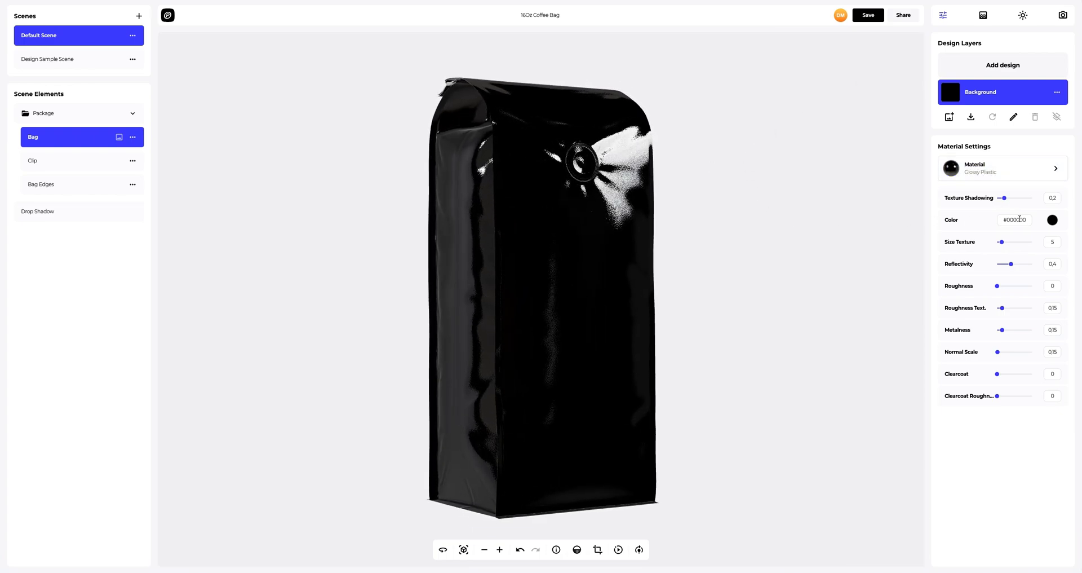
- Set the bag material's color to orange #FF550B
left_click(1053, 220)
left_click_drag(1017, 254, 997, 242)
left_click(1032, 346)
left_click_drag(1030, 313, 1002, 314)
type("#FF550B")
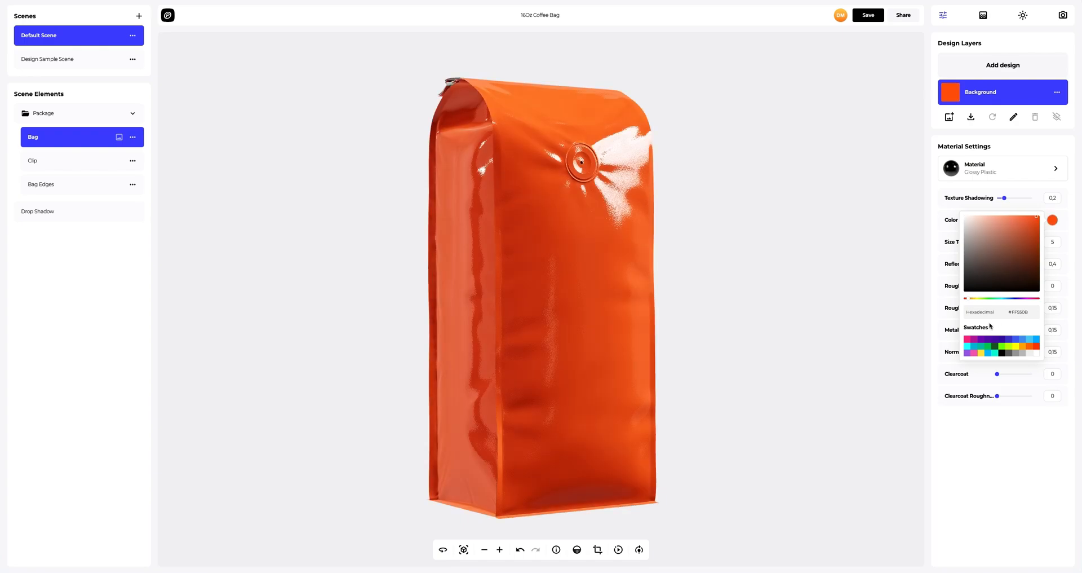
left_click(930, 336)
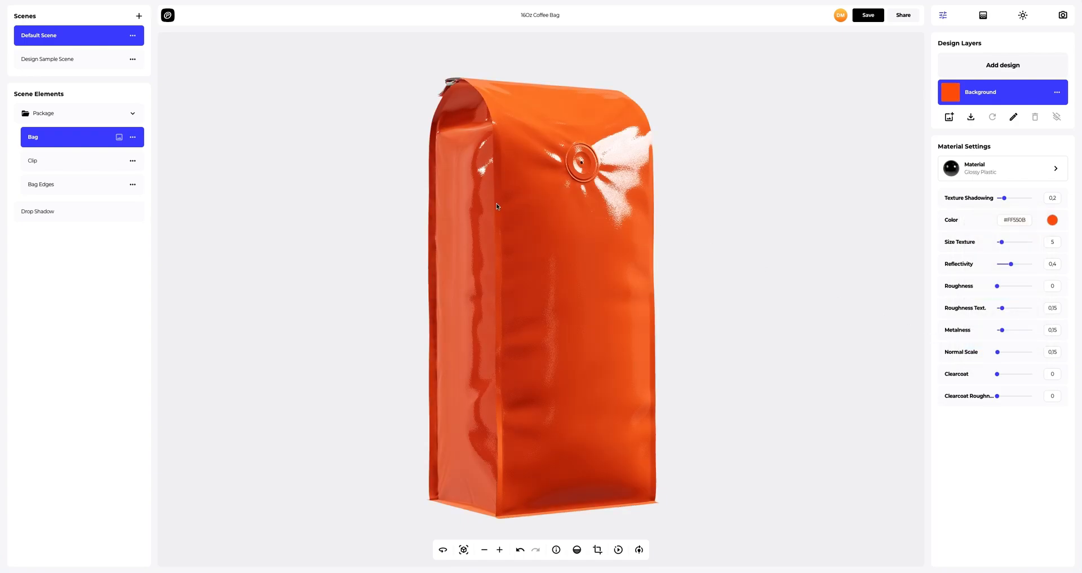
- Set the bag material's texture size to 12.2 and its roughness to 0.15
mouse_move(497, 204)
left_mouse_down()
mouse_move(528, 201)
mouse_move(483, 208)
left_mouse_up()
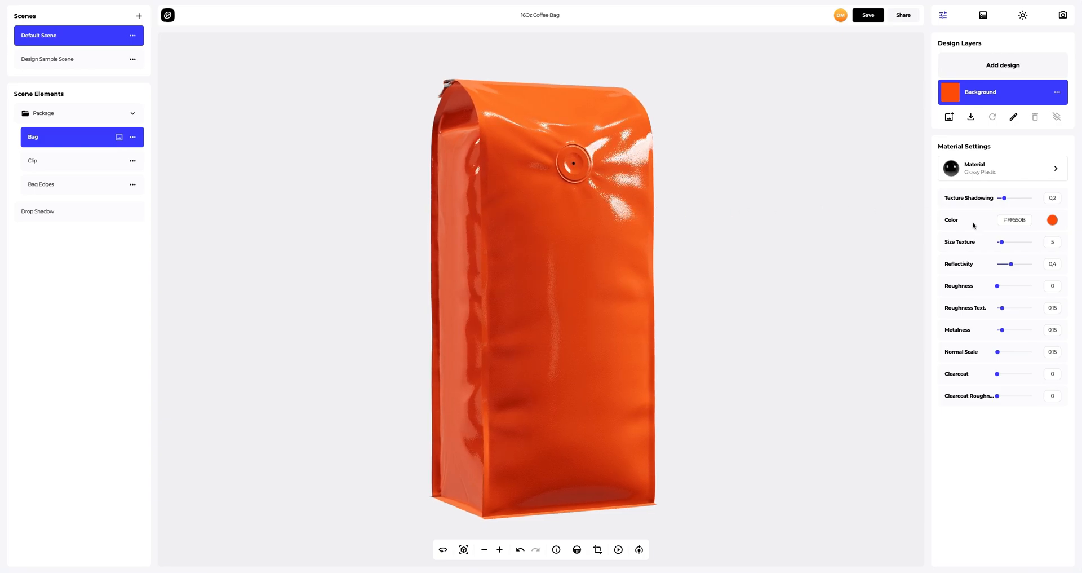
left_click_drag(1002, 242, 1011, 244)
left_click_drag(998, 286, 1004, 288)
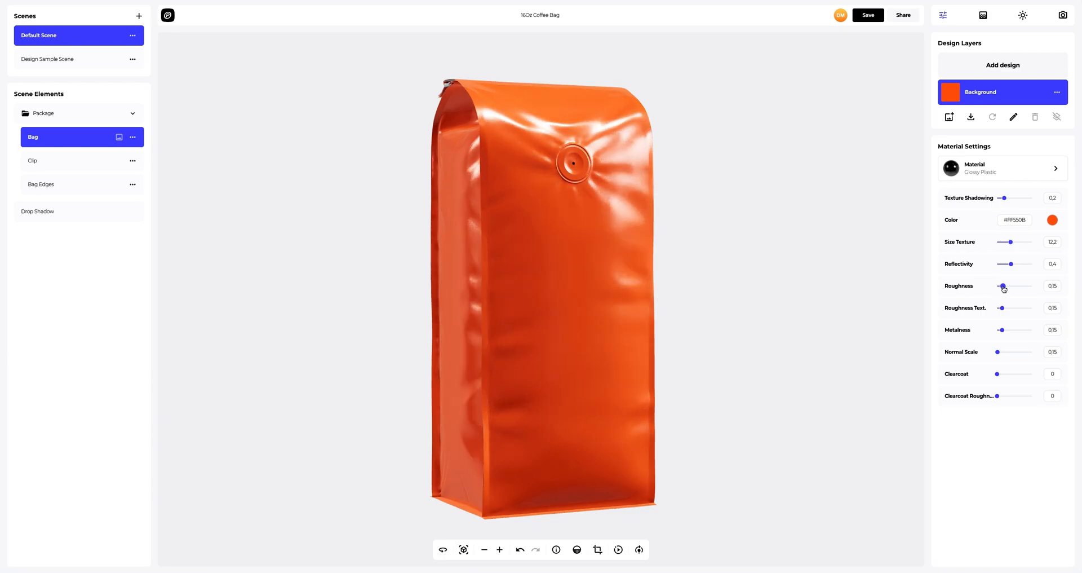
- Apply the Metallic Paint material from the Car Paint category to the clip on the bag's folded top
left_click_drag(558, 243, 629, 243)
scroll(510, 146, "up", 3)
right_click_drag(510, 146, 523, 304)
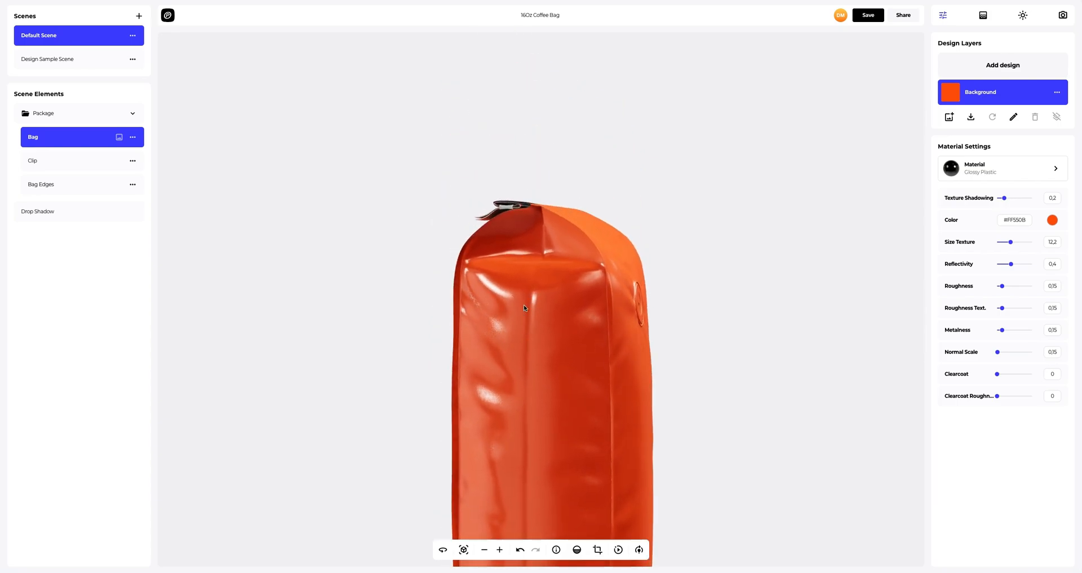
scroll(527, 236, "up", 5)
left_click_drag(453, 197, 479, 225)
scroll(551, 212, "up", 5)
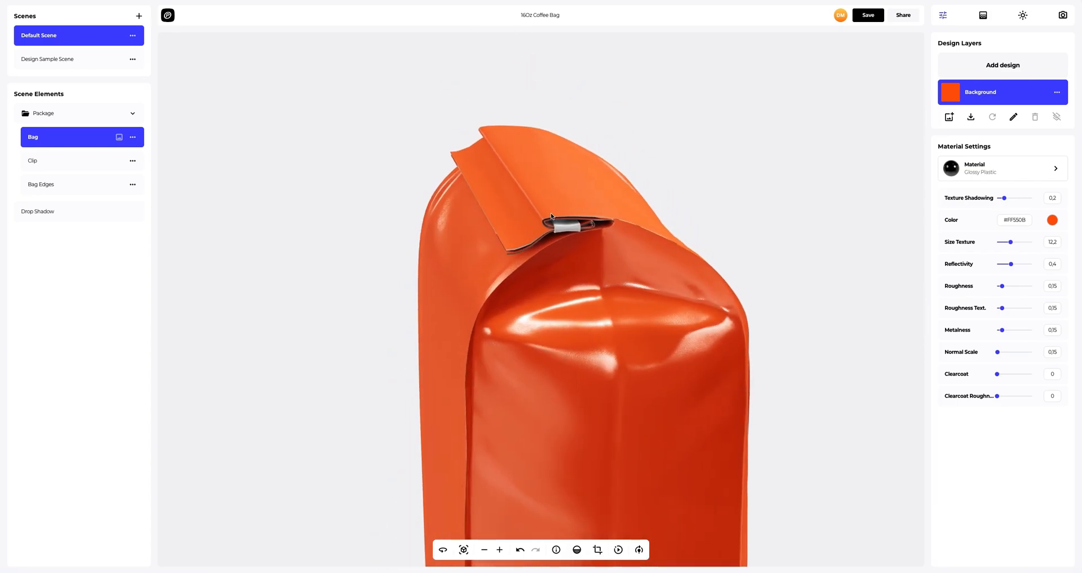
right_click_drag(601, 209, 569, 248)
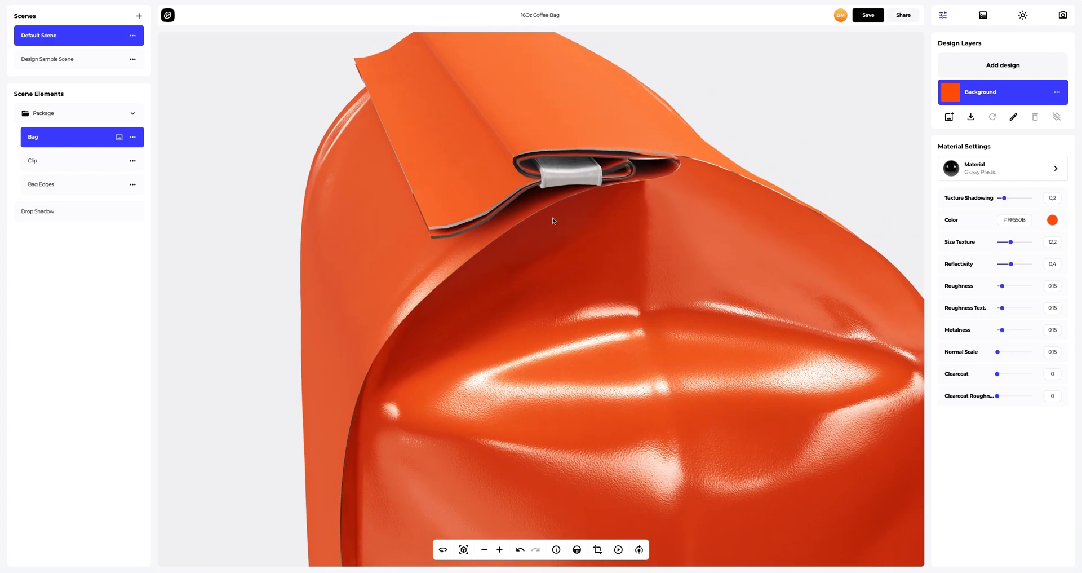
left_click(44, 164)
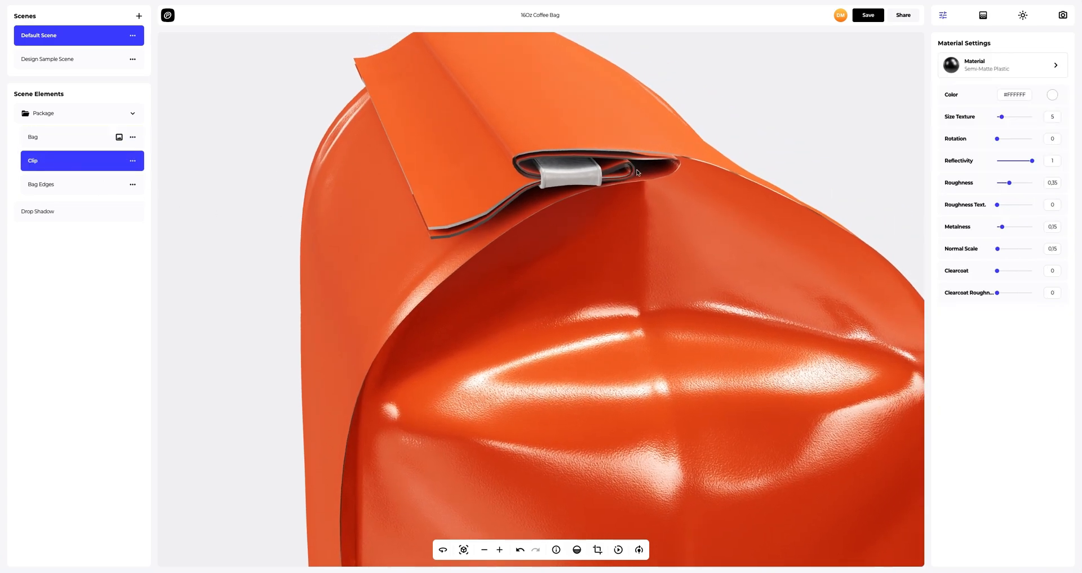
left_click(986, 70)
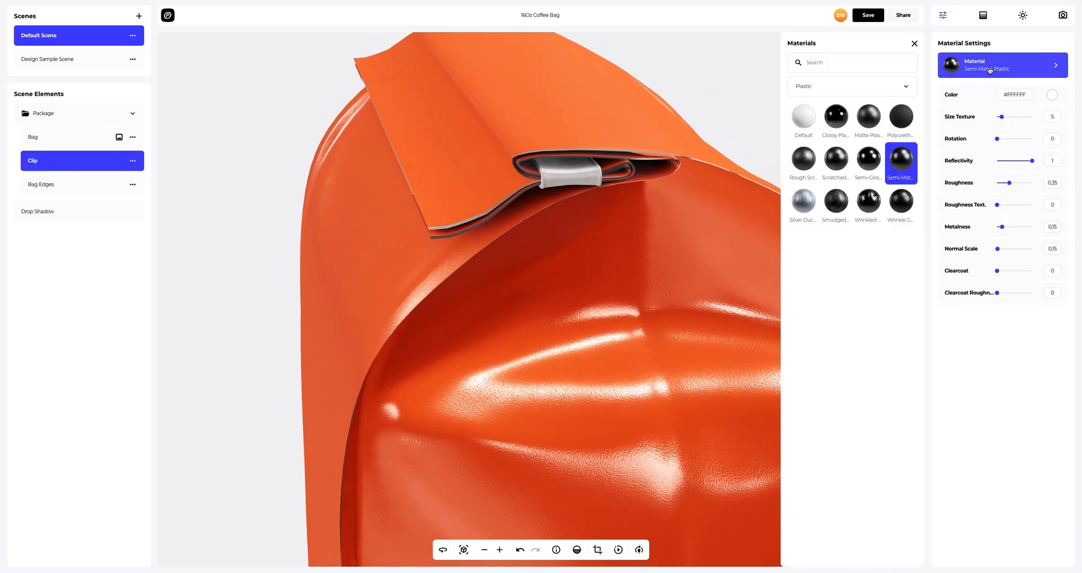
left_click(840, 90)
left_click(805, 113)
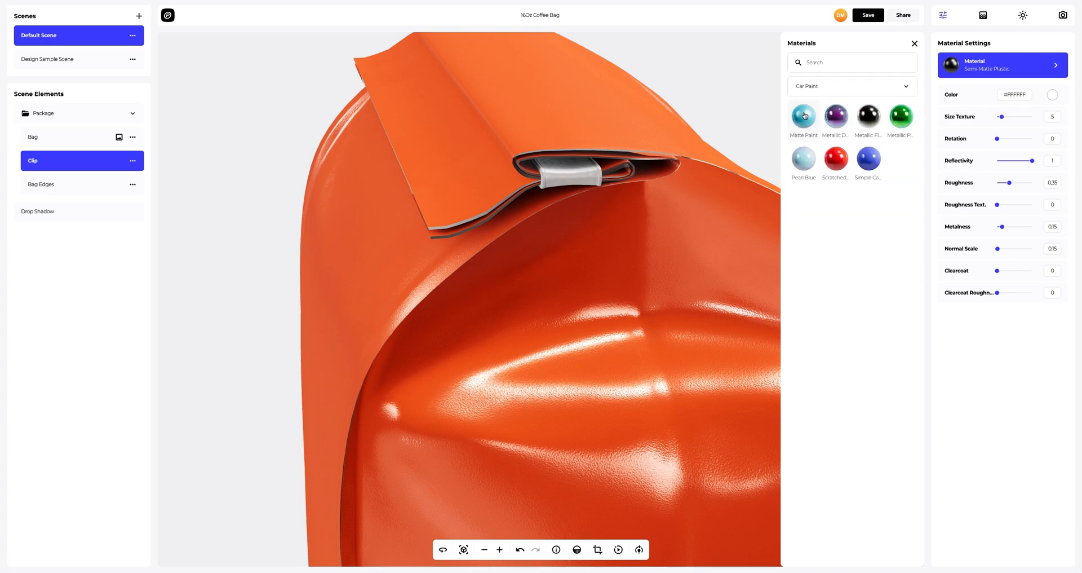
left_click(905, 118)
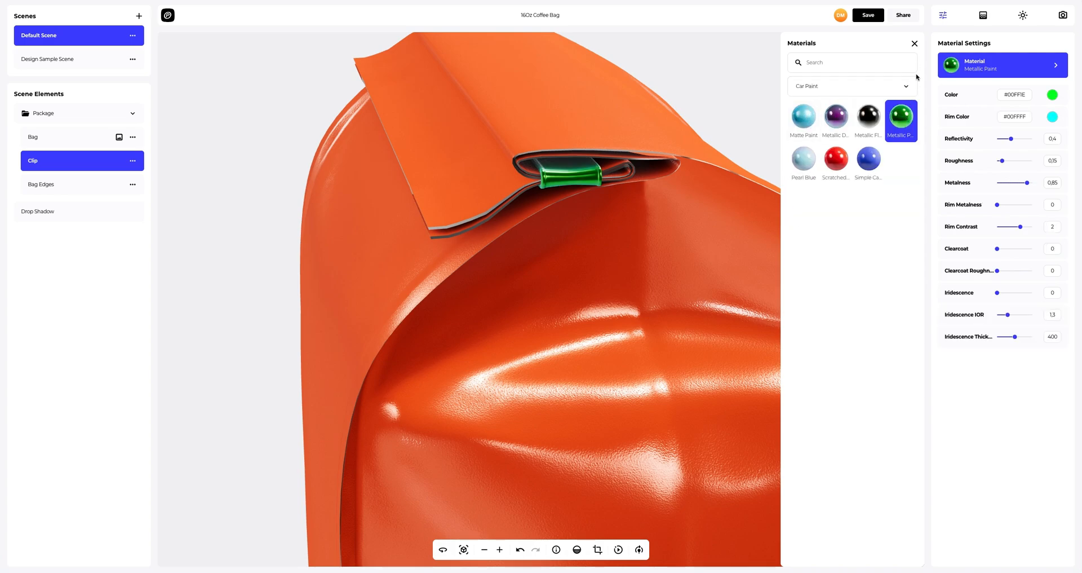
left_click(914, 44)
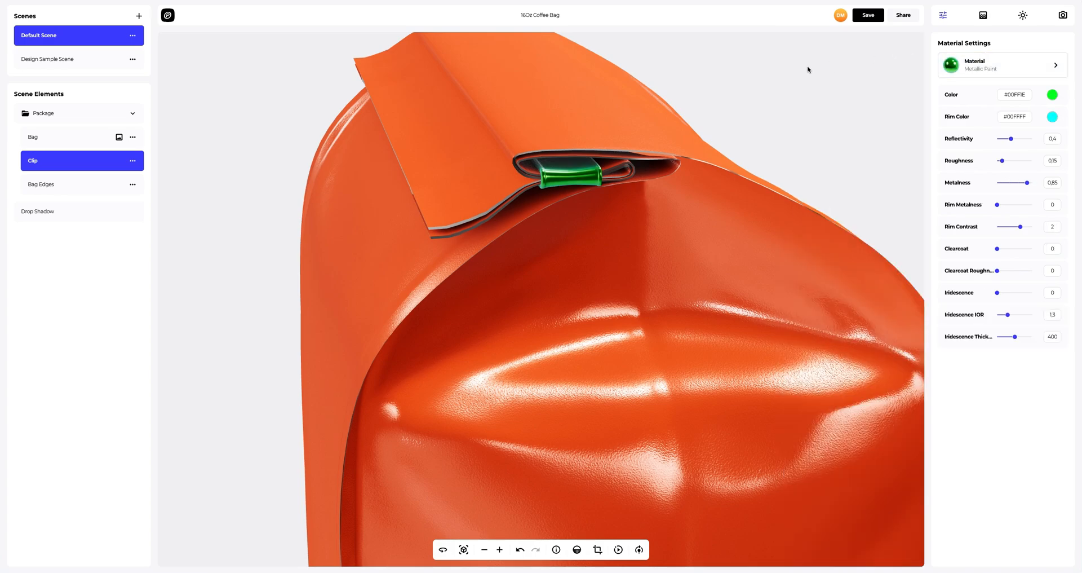
- Copy the clip's material onto the Bag Edges element and reset the camera to the full bag view
left_click(132, 162)
left_click(174, 164)
left_click(125, 185)
left_click(133, 185)
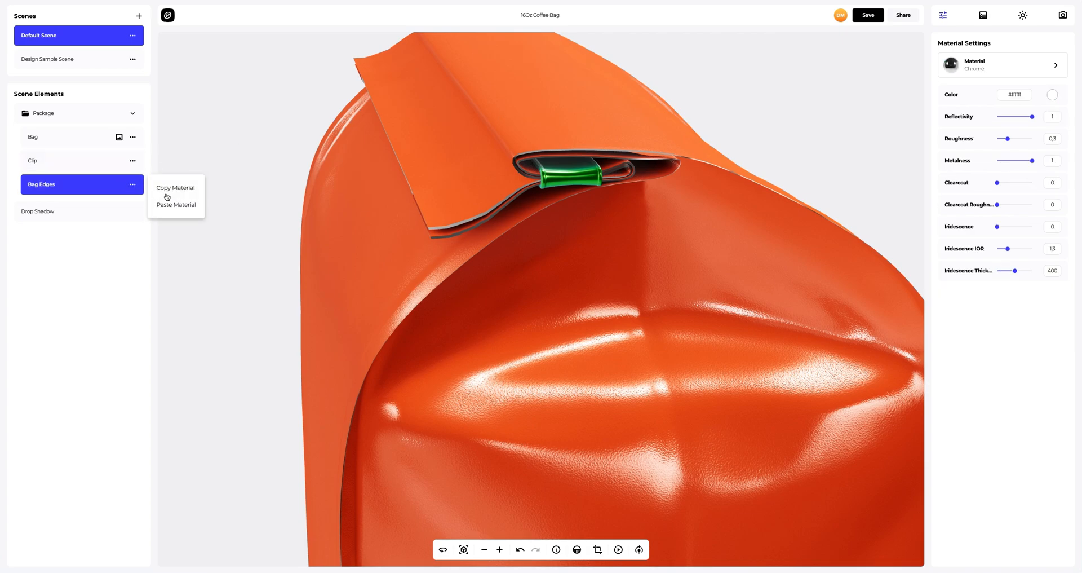
left_click(172, 206)
left_click_drag(567, 237, 445, 216)
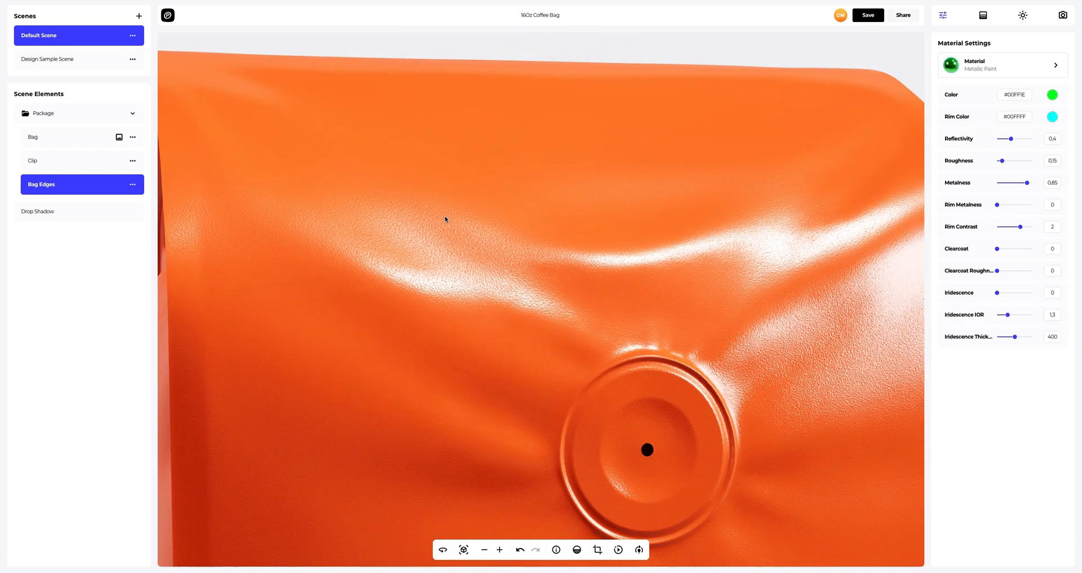
left_click(465, 550)
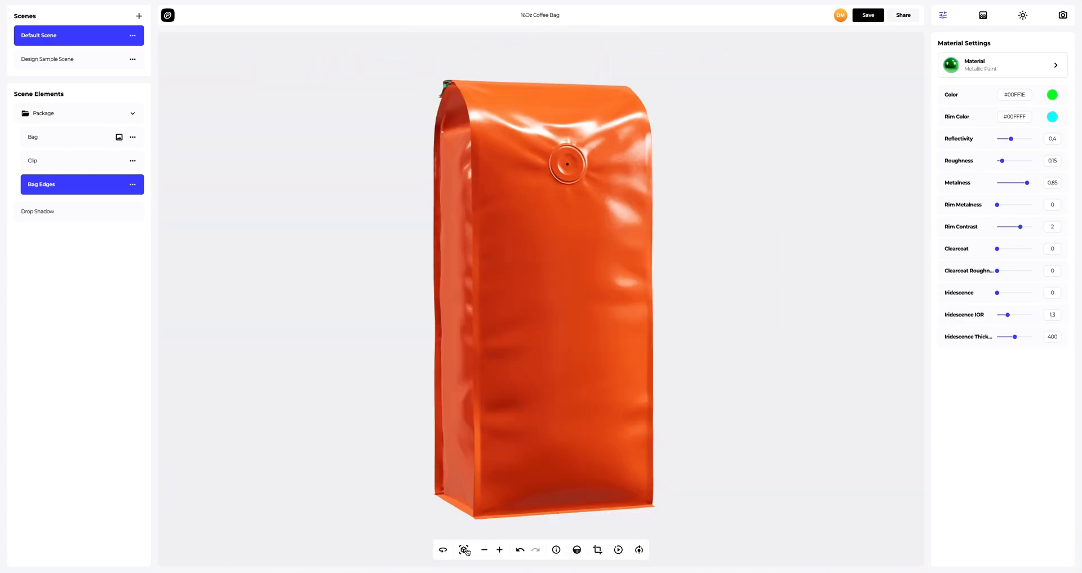
- Set the scene's rim light color to #FF6D01 and its intensity to 2
left_click(1024, 16)
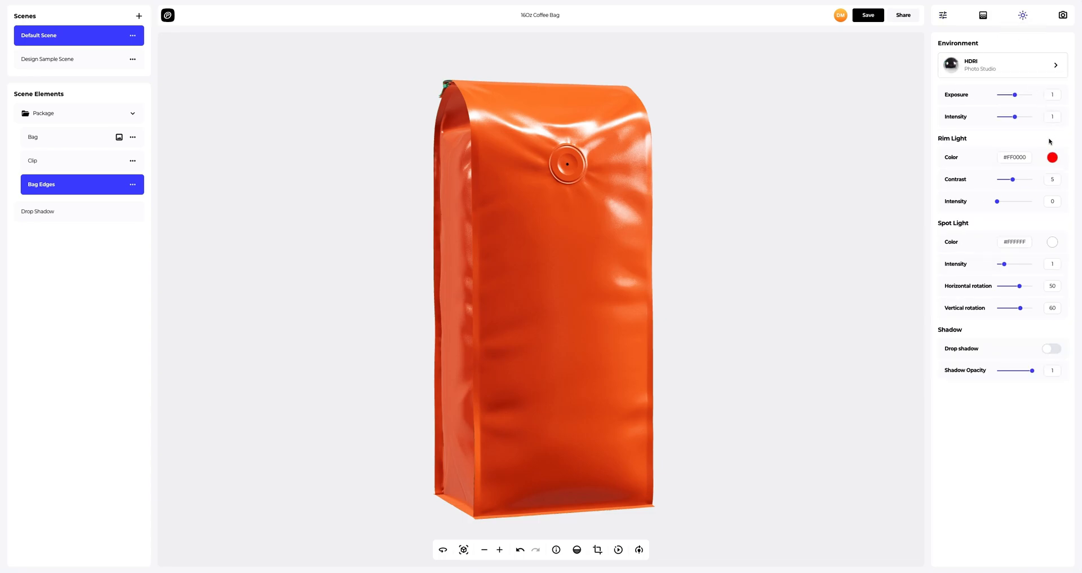
left_click(1053, 157)
left_click_drag(1030, 248, 1008, 251)
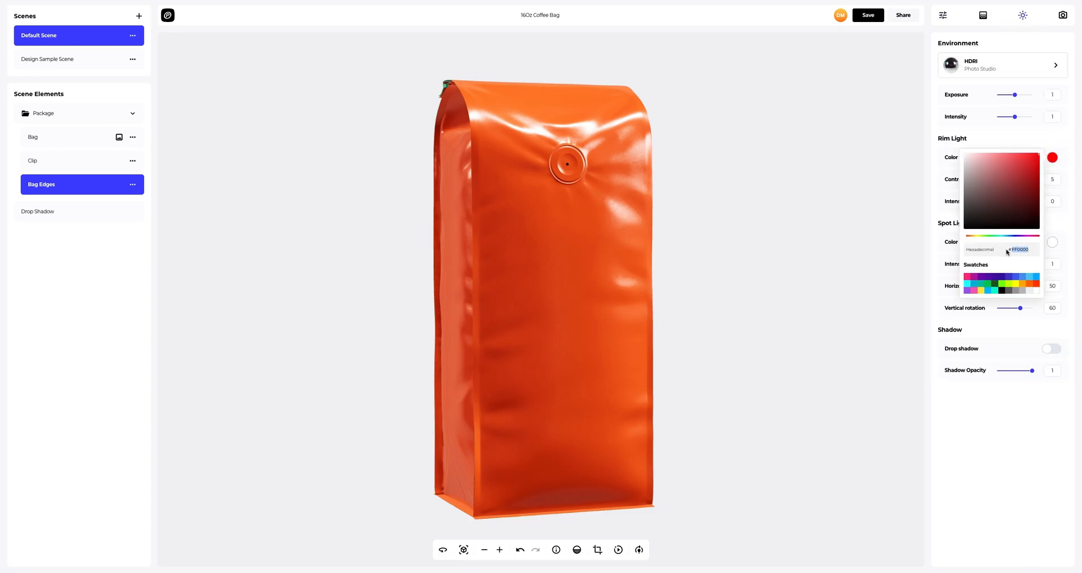
type("#FF6D01")
left_click(932, 258)
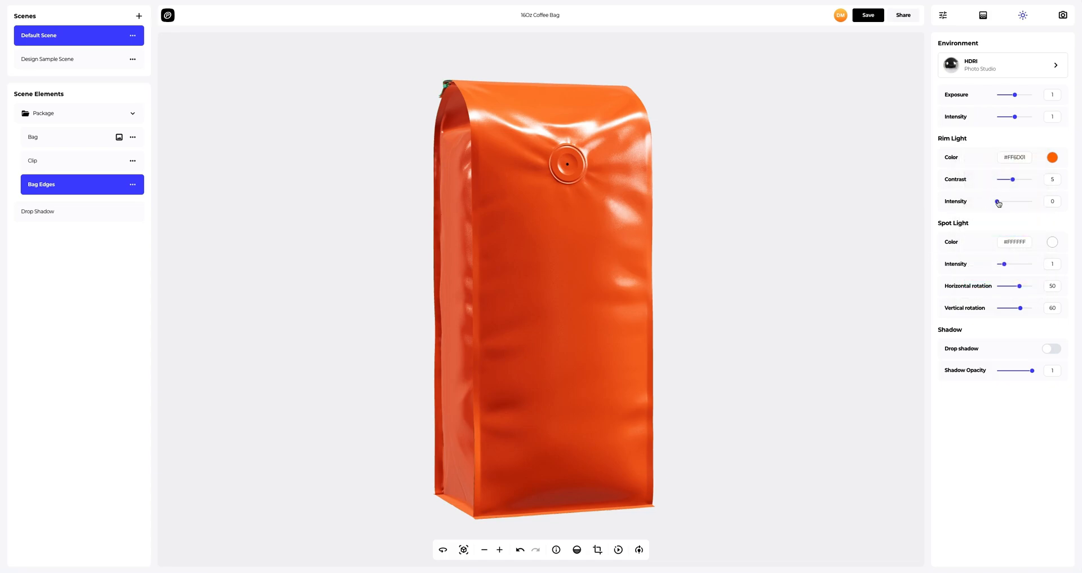
left_click_drag(997, 201, 1033, 201)
- Set the spot light's color to #FF8989, its horizontal rotation to -102 and its vertical rotation to -15.2
left_click(1053, 243)
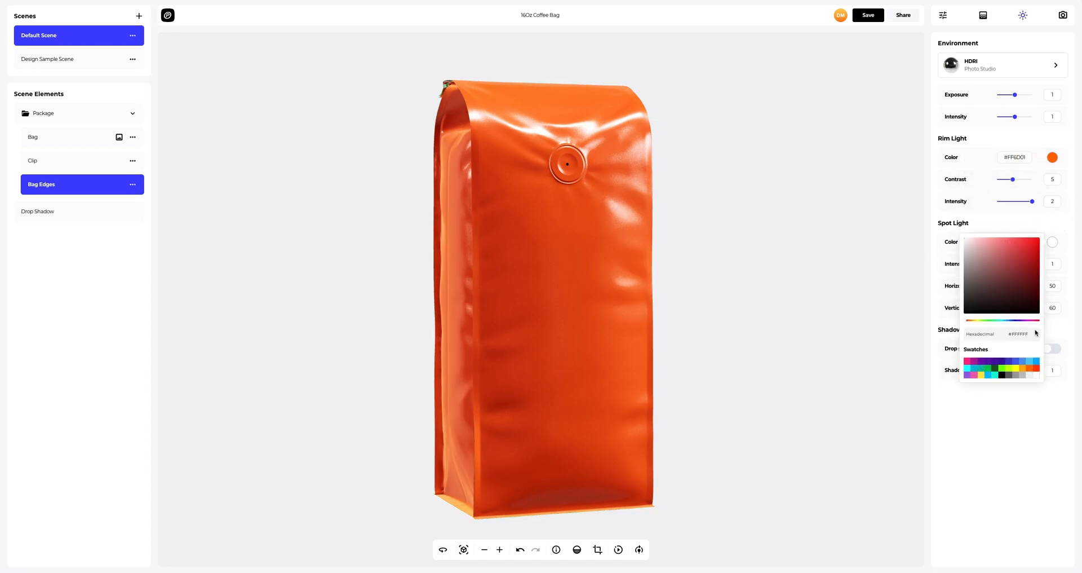
left_click(999, 238)
left_click(938, 356)
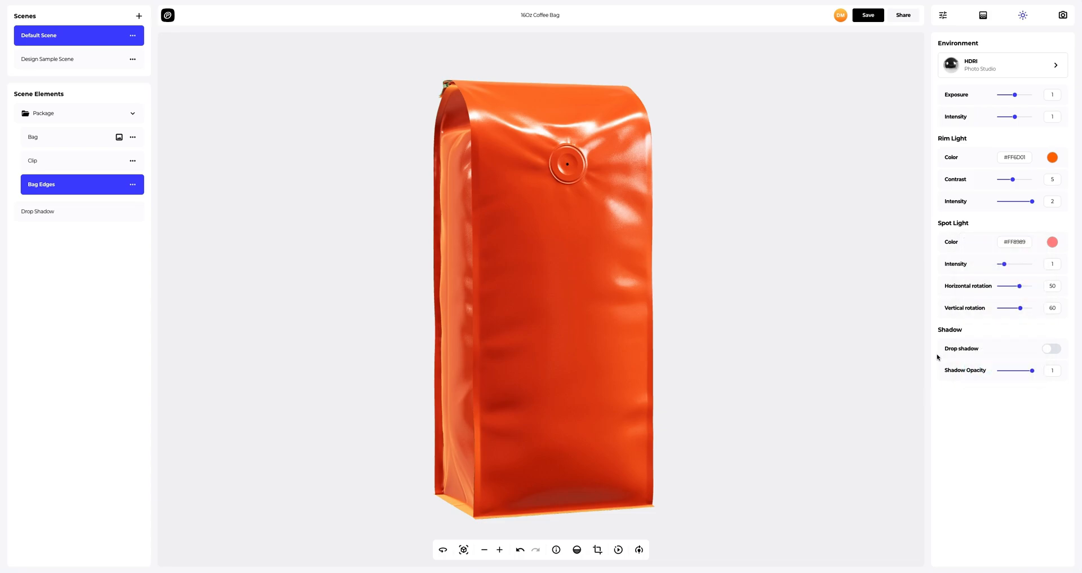
left_click_drag(1019, 287, 1015, 309)
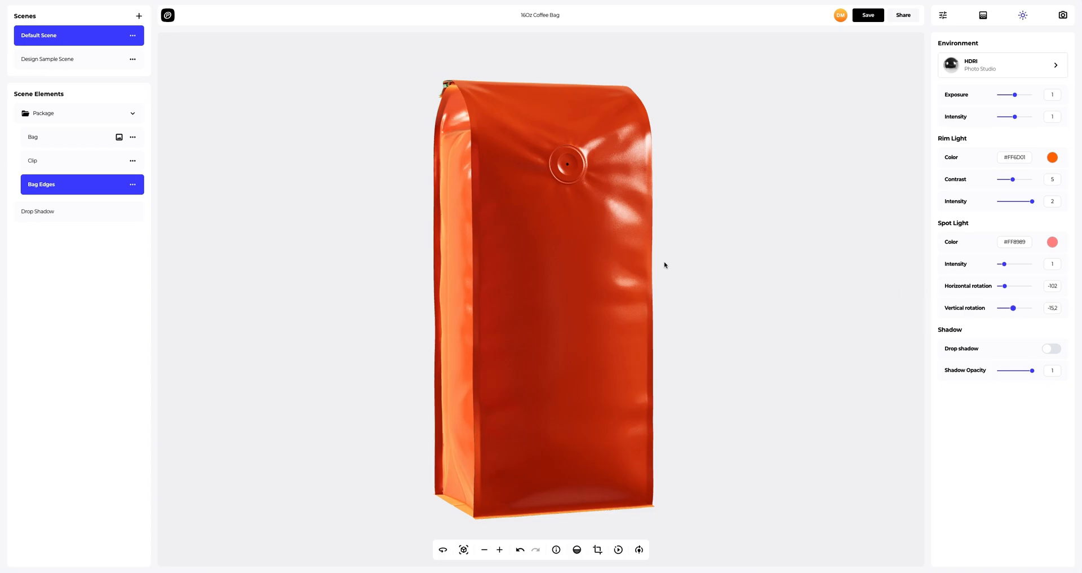
- Add Front.png as a design on the Bag element and place it over the front panel of the template
left_click(62, 137)
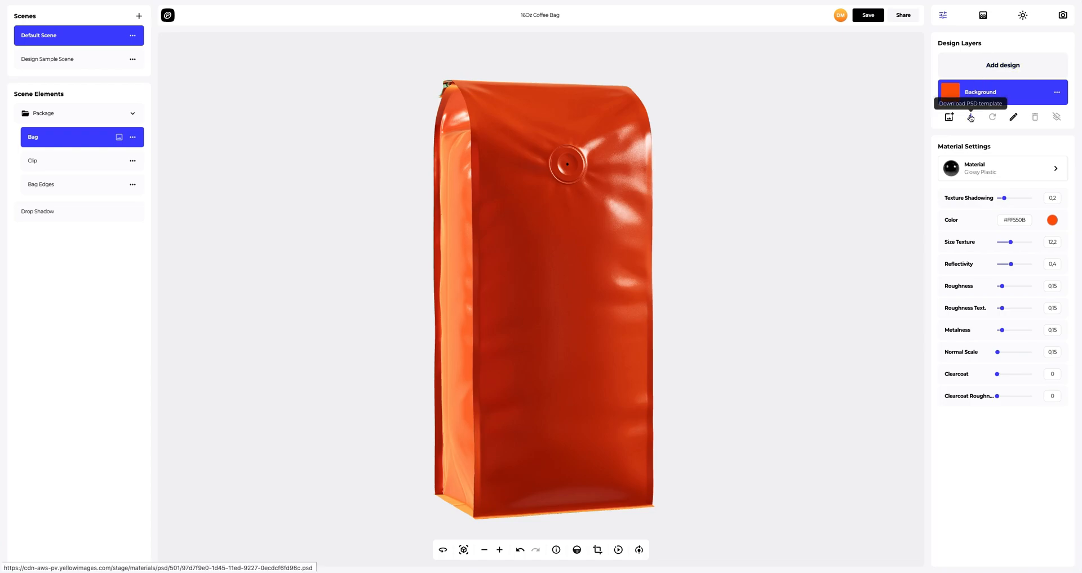
left_click(998, 65)
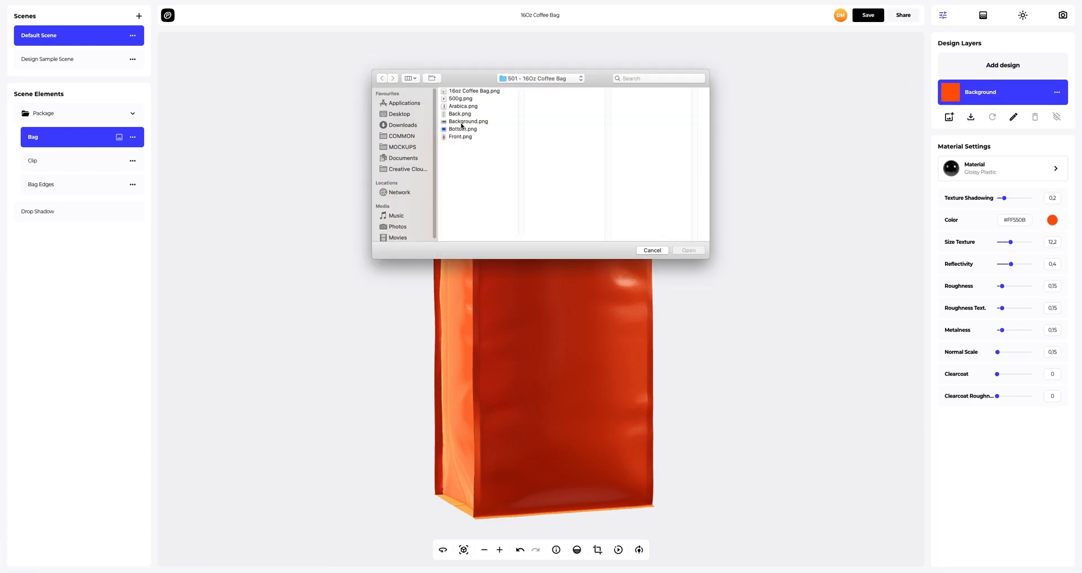
left_click(472, 137)
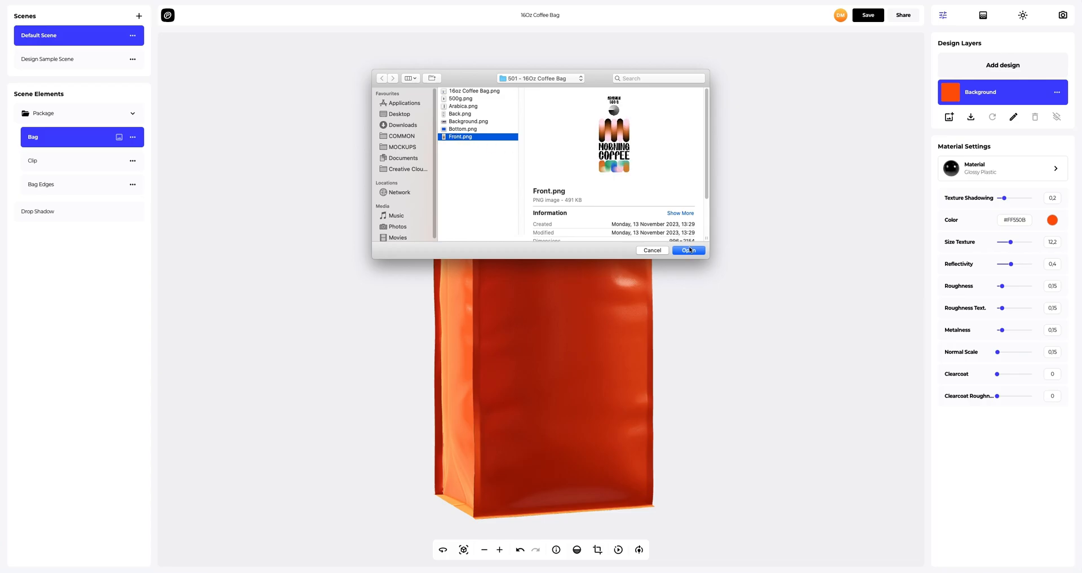
left_click(689, 250)
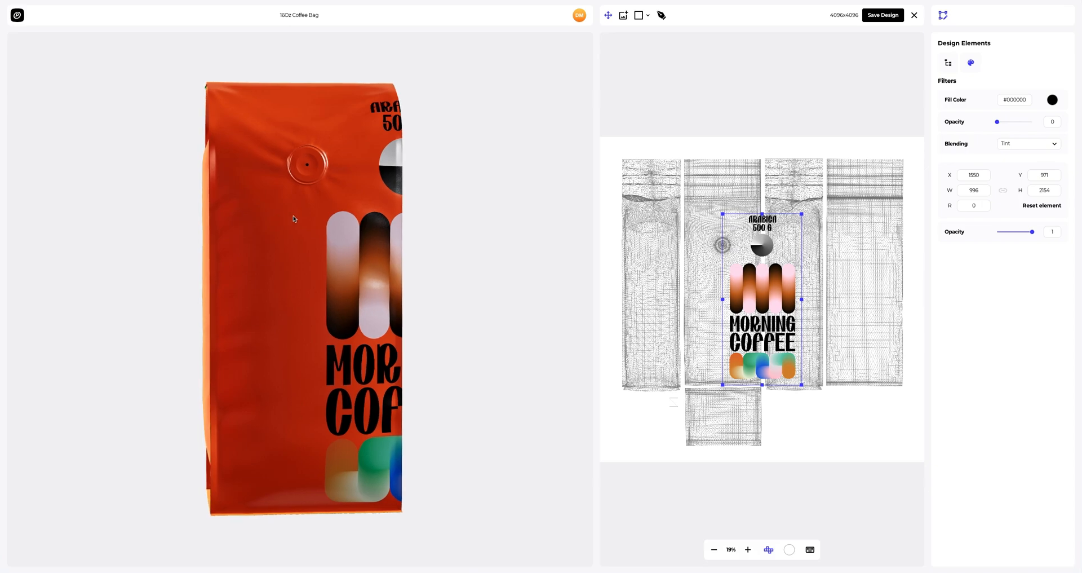
left_click_drag(769, 281, 732, 283)
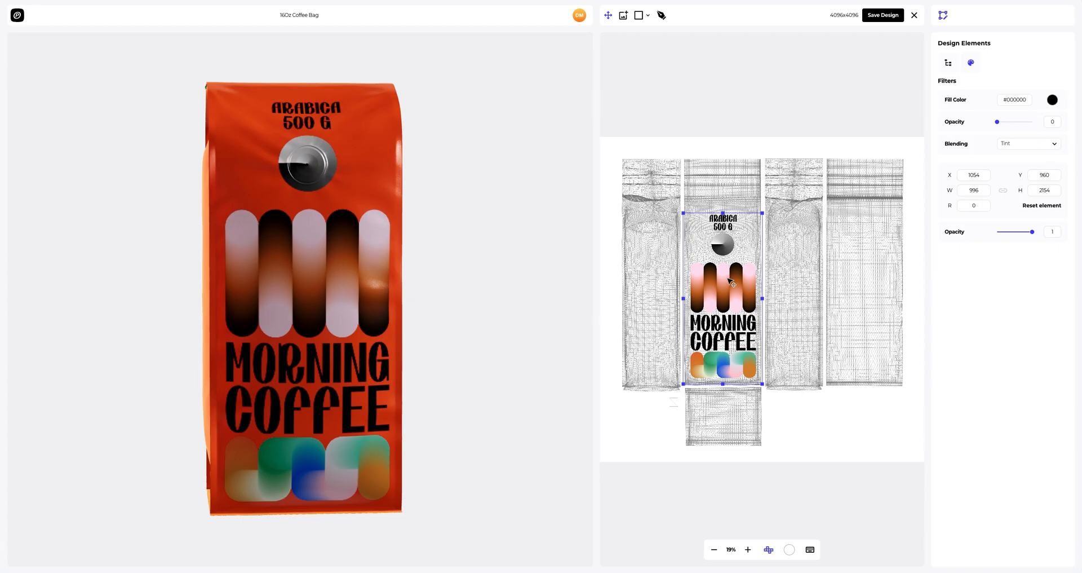
- Align the front artwork's circle with the bag valve at X 1050, Y 963, lowering opacity to 0.46 while aligning and restoring it to 1
scroll(731, 247, "up", 10)
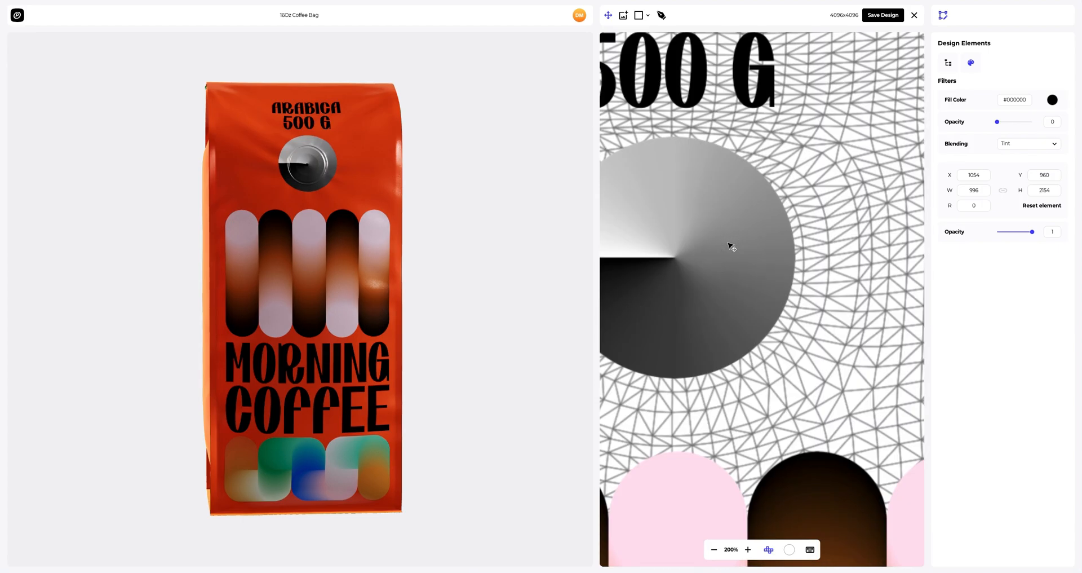
scroll(731, 246, "down", 2)
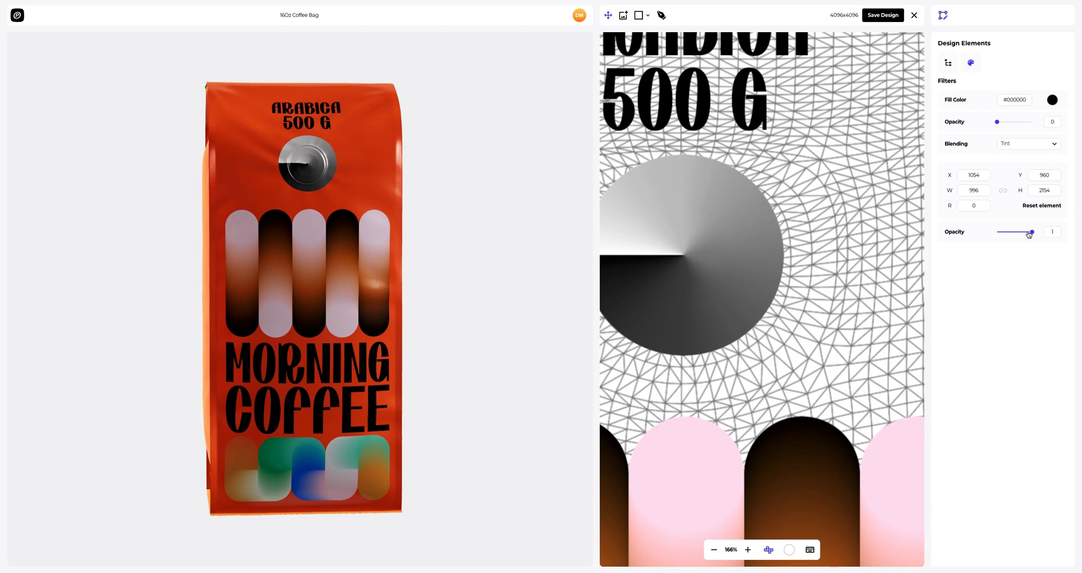
left_click_drag(1032, 231, 1012, 235)
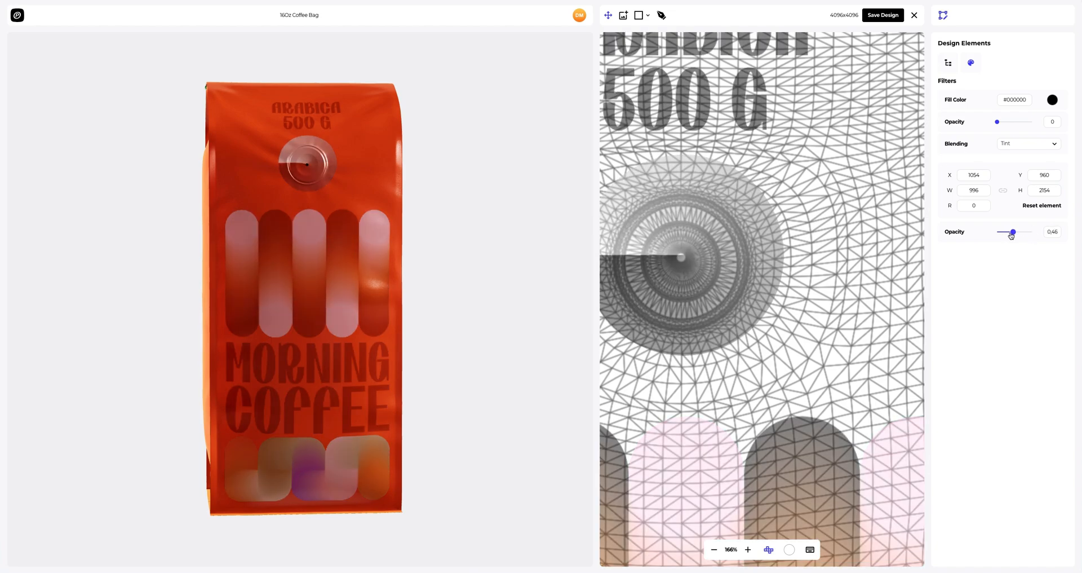
left_click_drag(686, 264, 684, 265)
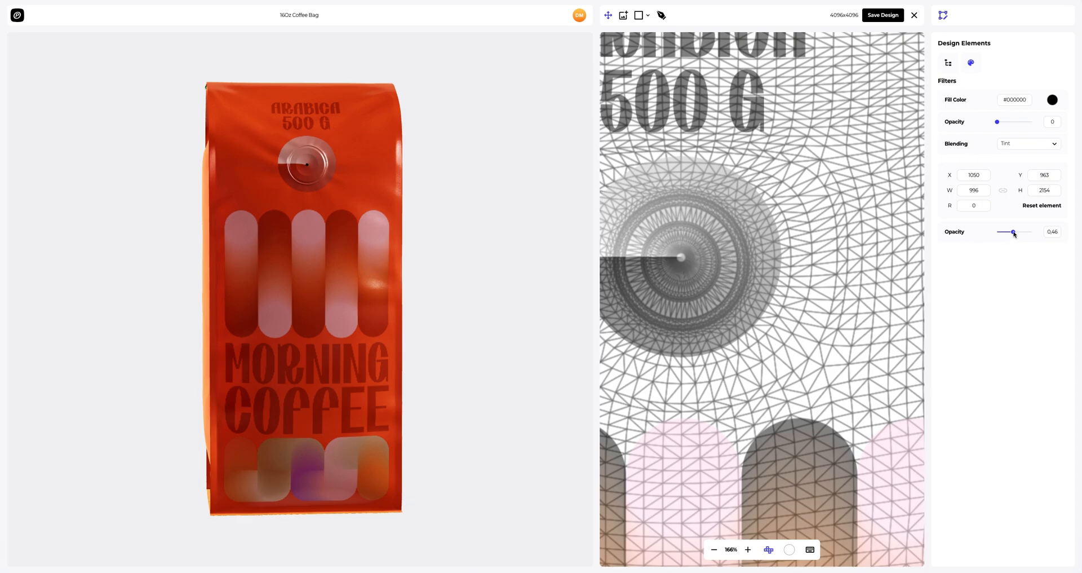
left_click_drag(1015, 235, 1037, 234)
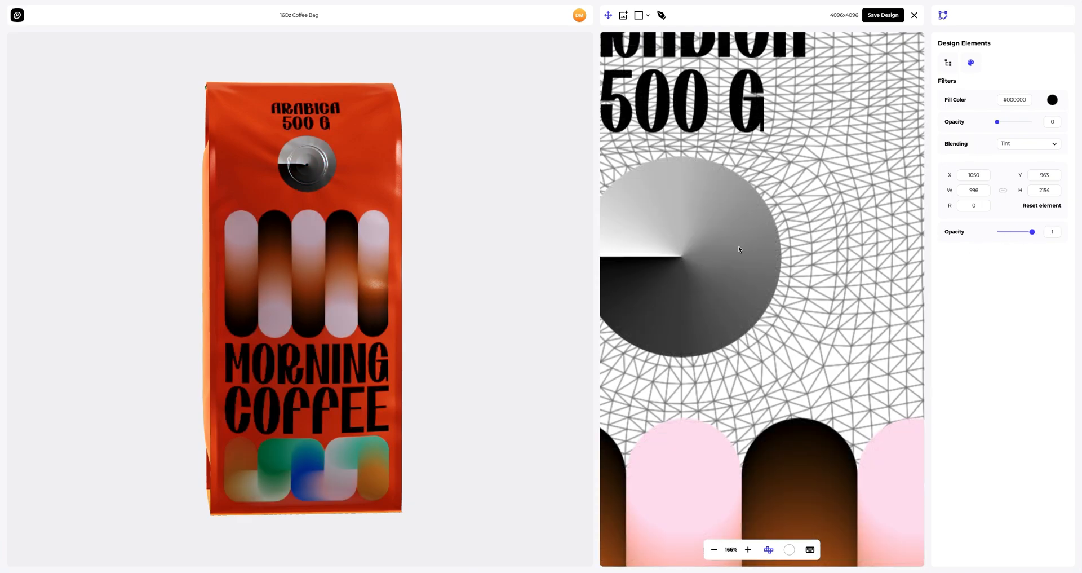
scroll(739, 248, "down", 10)
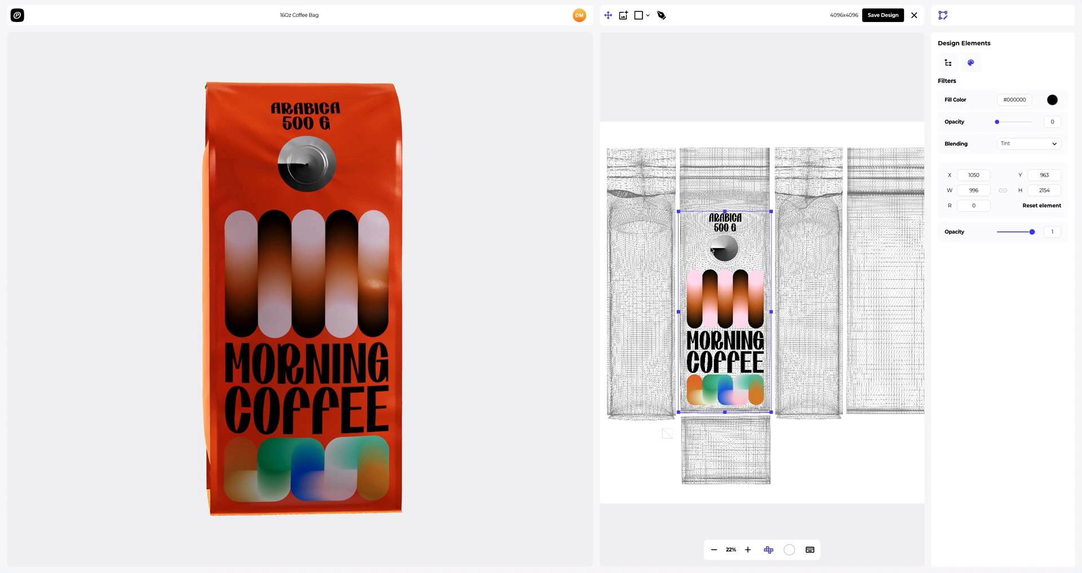
- Add Back.png to the design and position it on the bag's back panel at X 2853, Y 870
left_click_drag(235, 276, 486, 275)
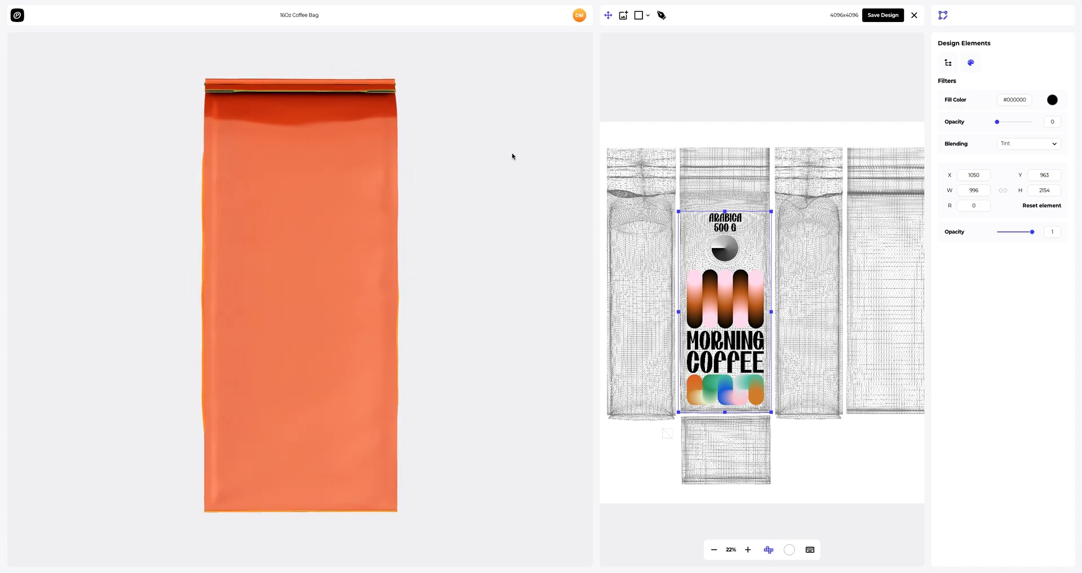
left_click(623, 17)
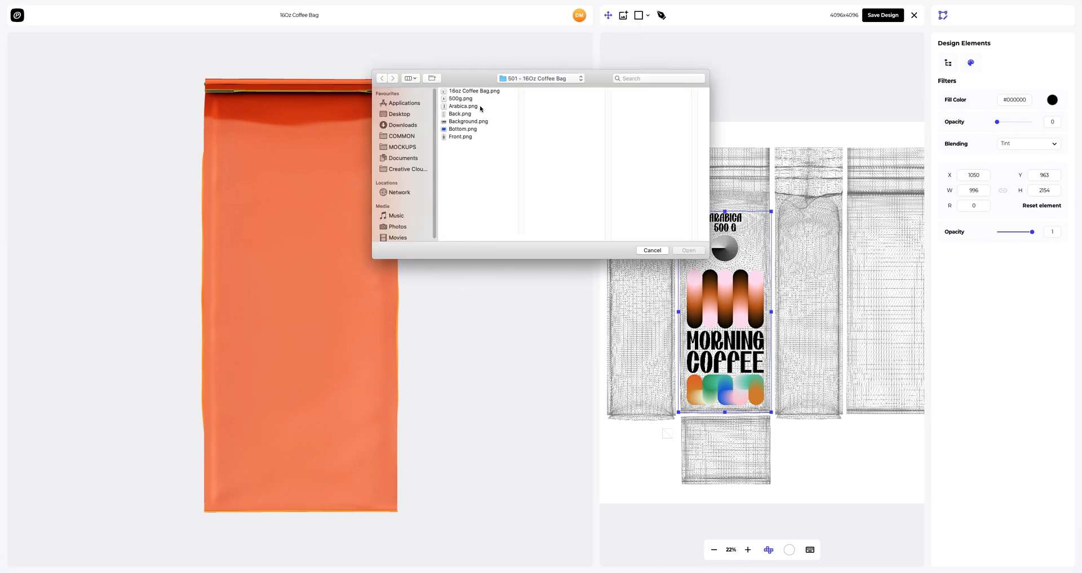
left_click(466, 115)
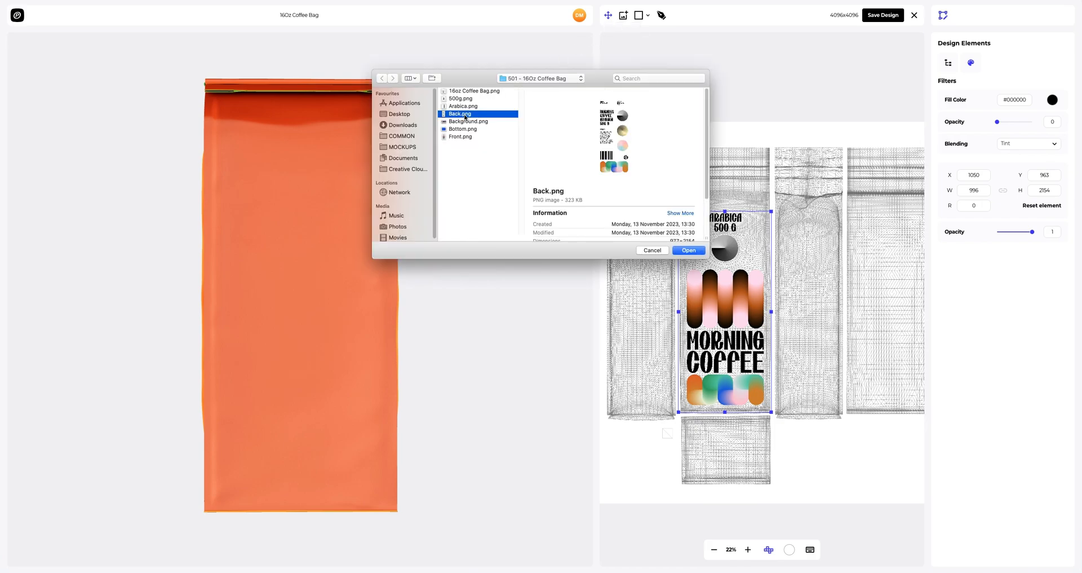
left_click(680, 250)
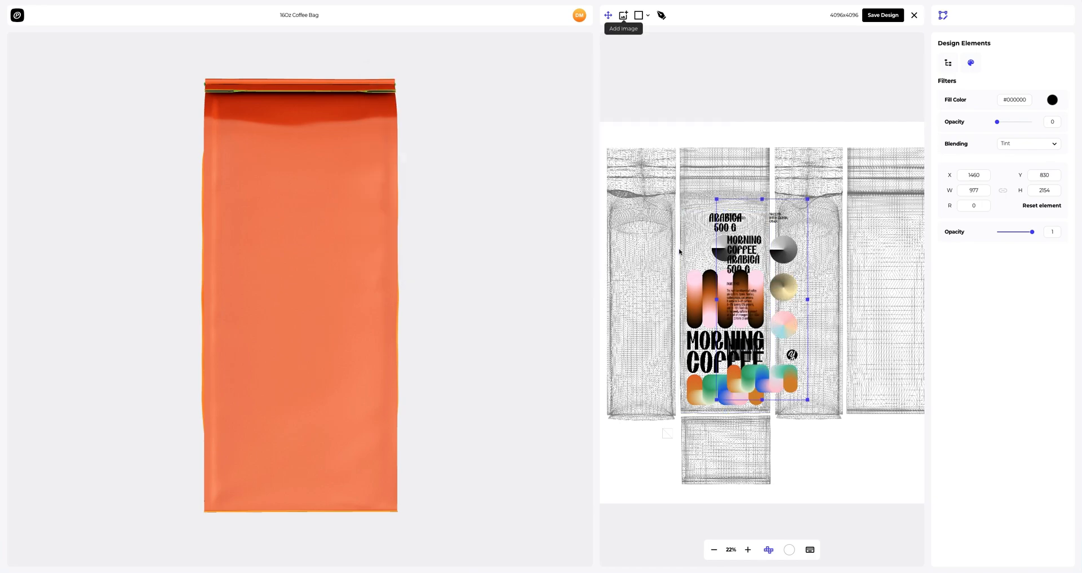
left_click_drag(789, 283, 859, 279)
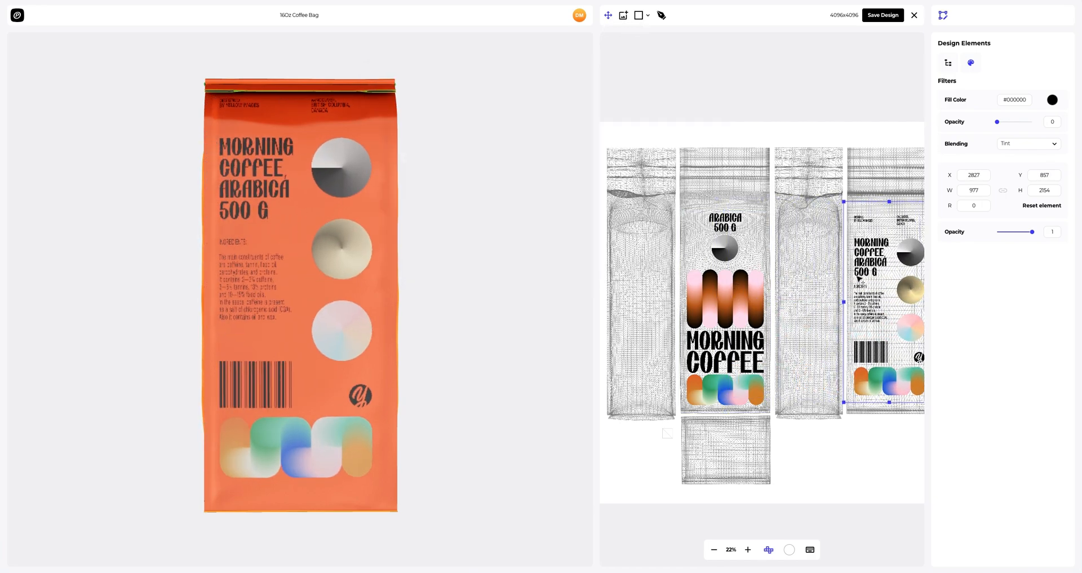
middle_click_drag(882, 318, 788, 316)
scroll(799, 311, "up", 1)
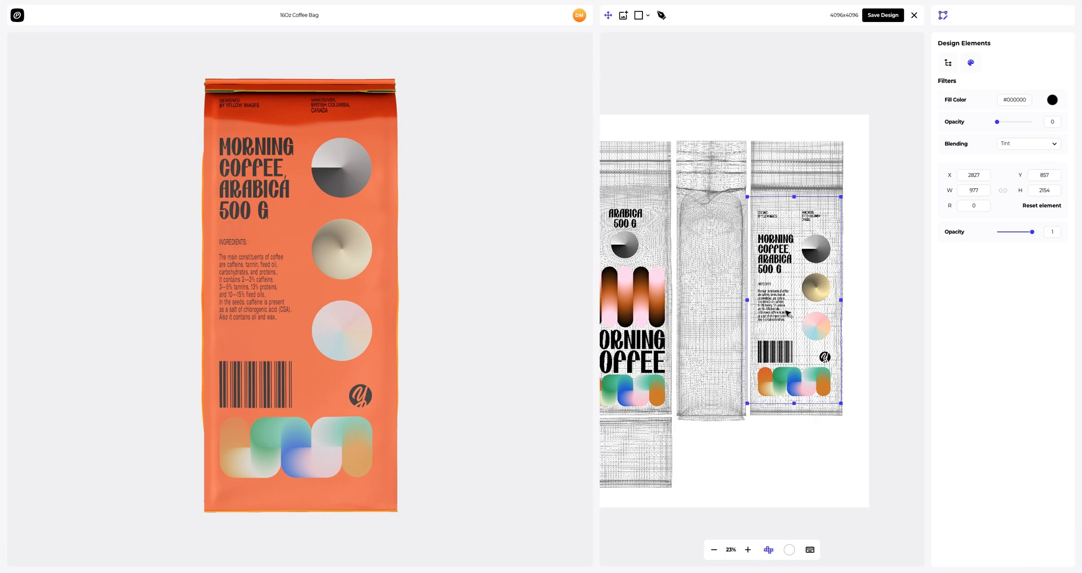
left_click_drag(818, 327, 820, 328)
- Add 500g.png and position it on the side panel between the front and back panels at X 2120, Y 1569
scroll(640, 318, "down", 3)
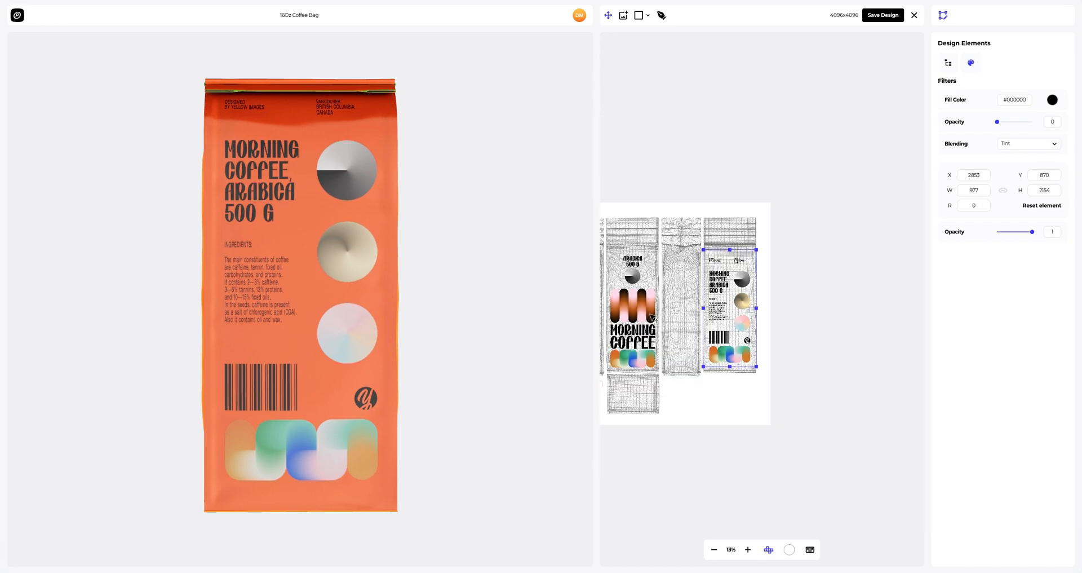
middle_click_drag(647, 317, 730, 319)
scroll(731, 319, "up", 2)
left_click_drag(283, 273, 469, 279)
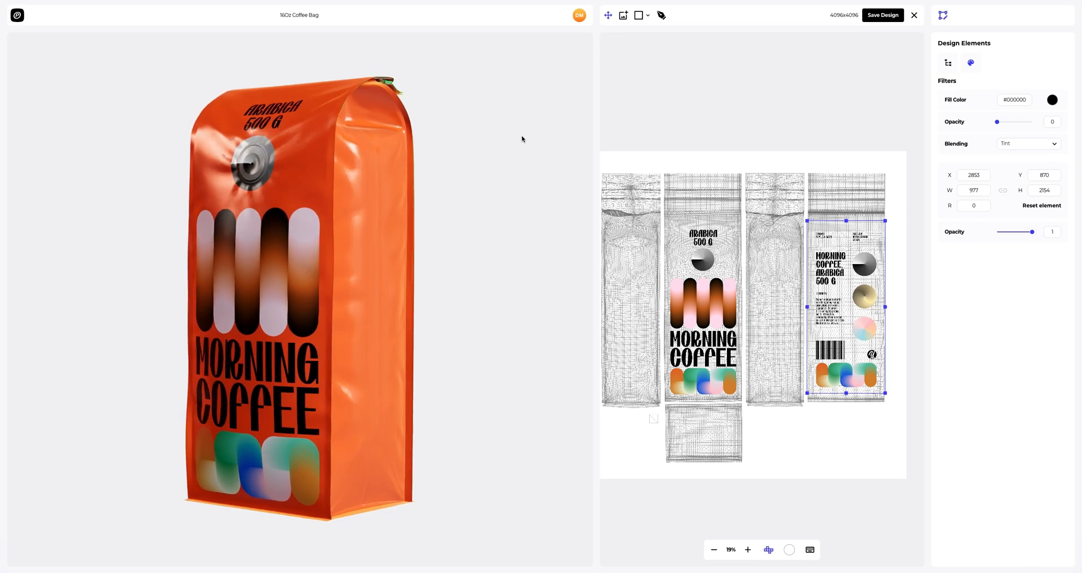
left_click(624, 17)
left_click(461, 98)
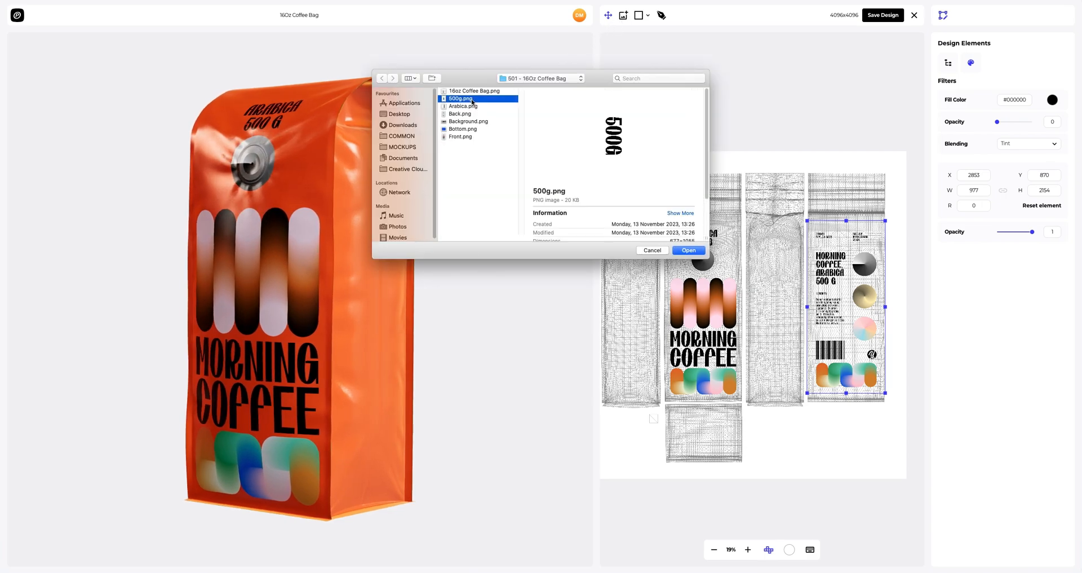
left_click(682, 252)
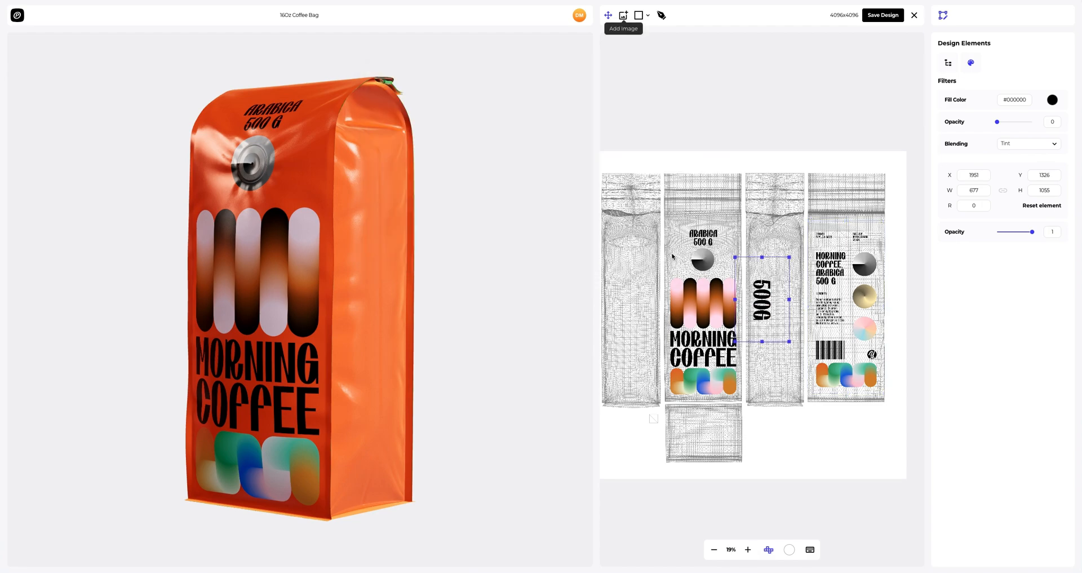
left_click_drag(786, 298, 782, 324)
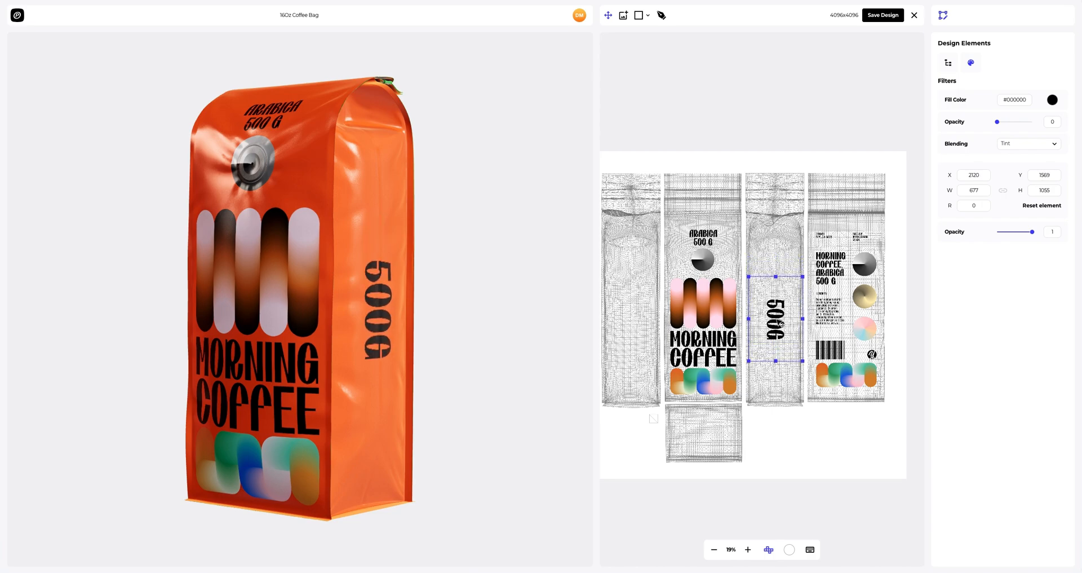
- Add Arabica.png and center it on the opposite, empty side panel at X 9, Y 1606
left_click_drag(366, 308, 549, 303)
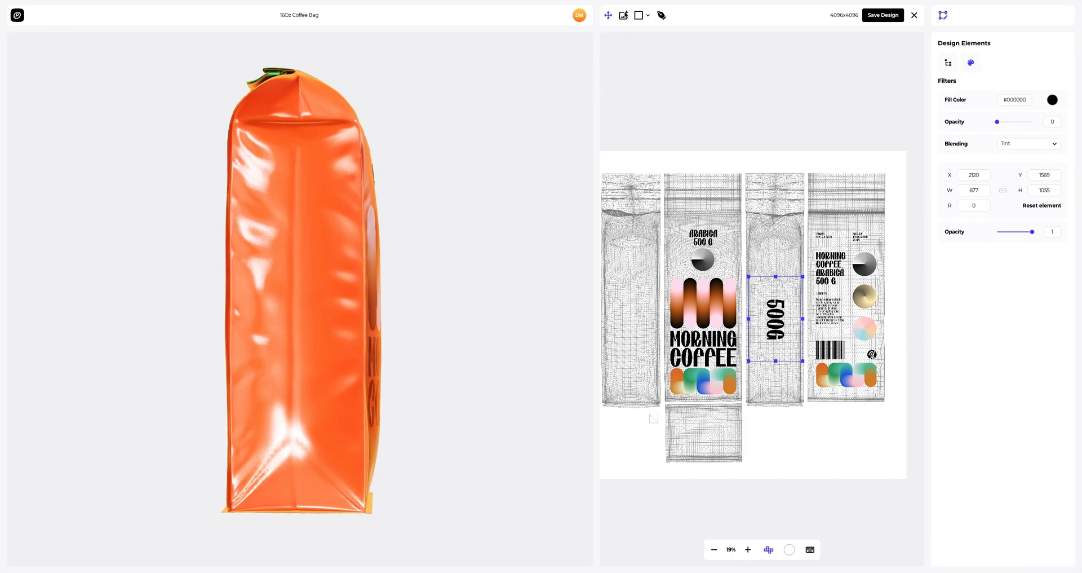
left_click(625, 14)
left_click(455, 108)
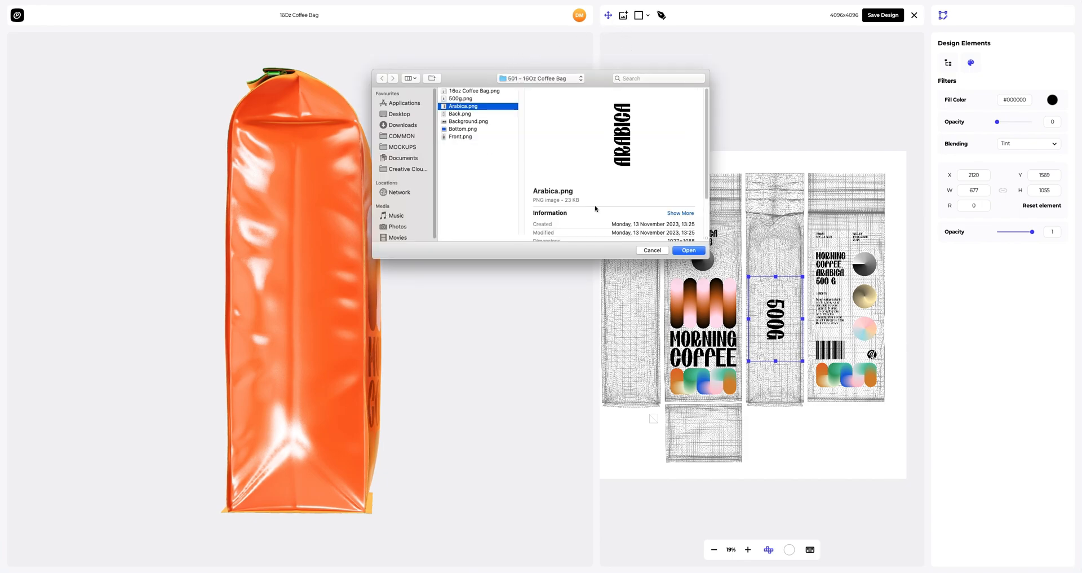
left_click(687, 250)
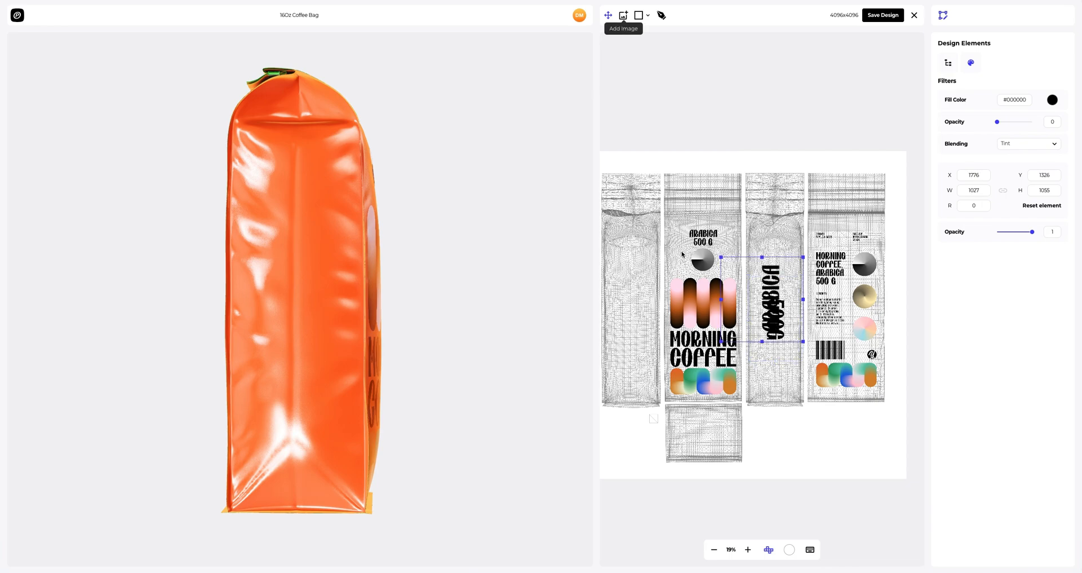
left_click_drag(775, 295, 634, 318)
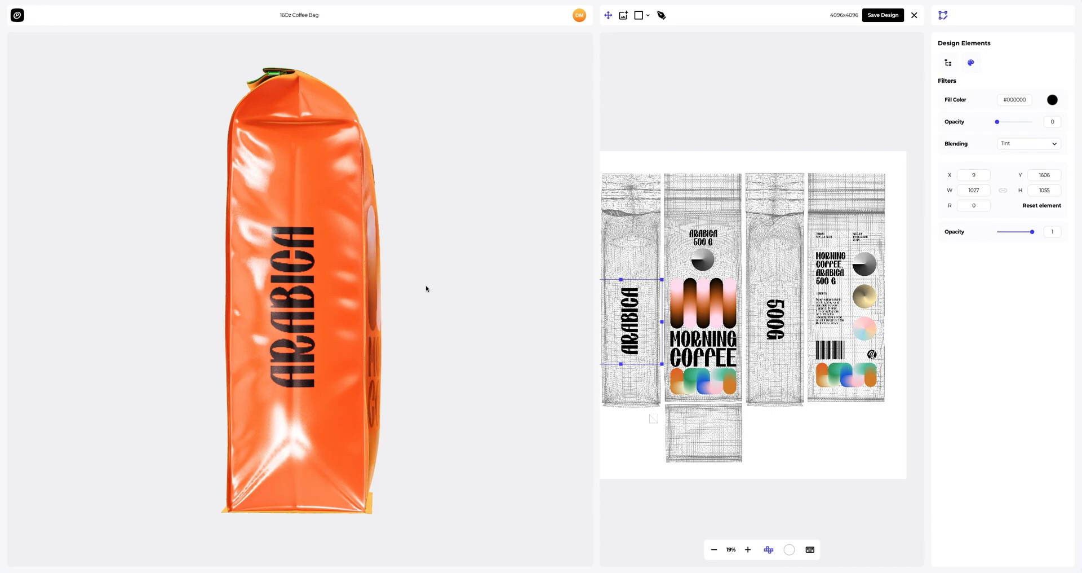
- Add Bottom.png to the design and position it on the bag's bottom panel at X 1054, Y 3100
left_click_drag(426, 288, 290, 151)
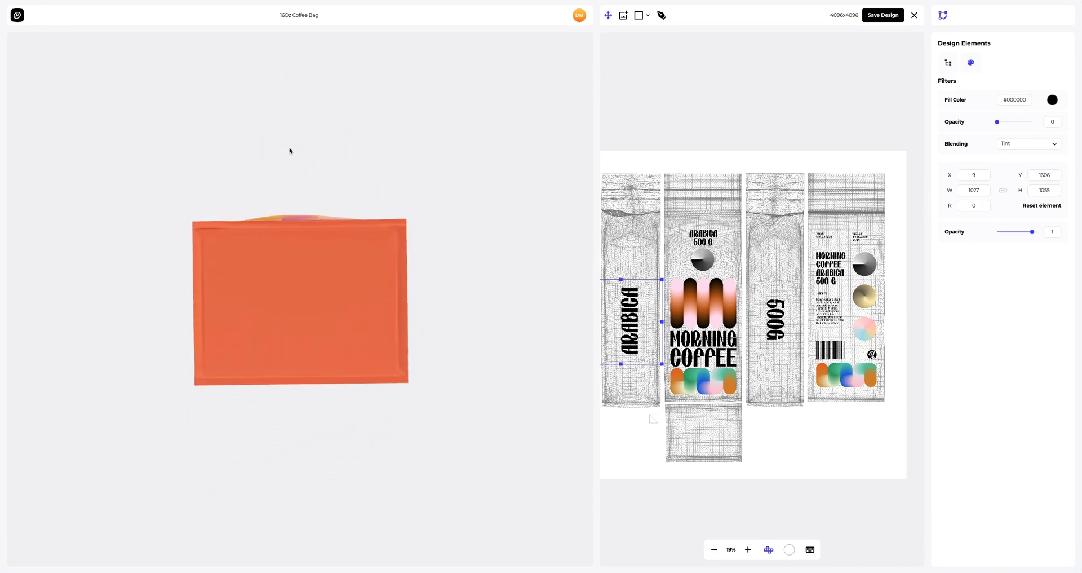
left_click(624, 15)
left_click(458, 129)
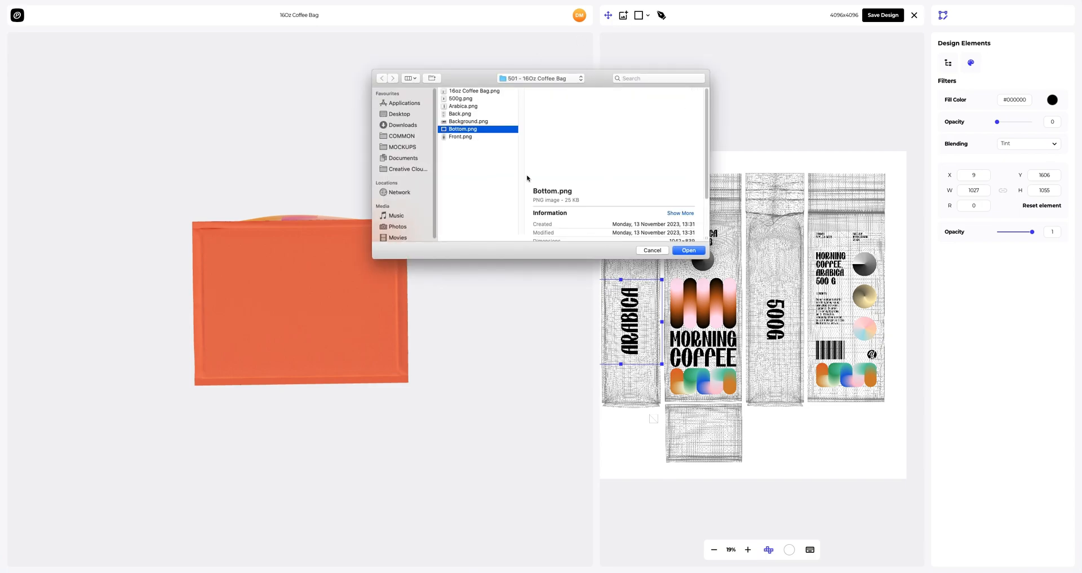
left_click(689, 249)
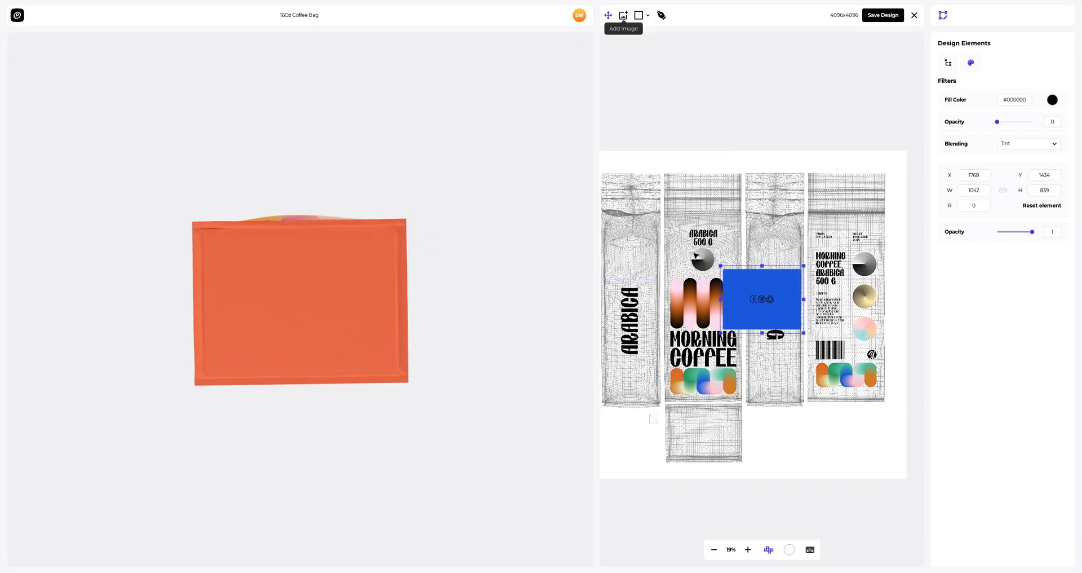
left_click_drag(750, 311, 703, 430)
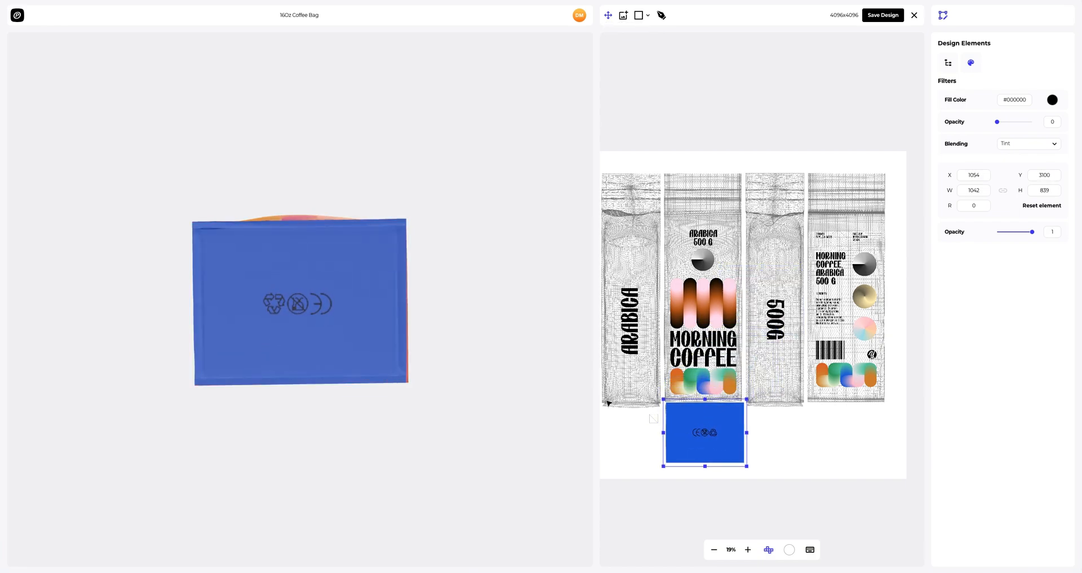
- Check the artwork on the bag from the front and side, and save the design
left_click_drag(369, 271, 374, 416)
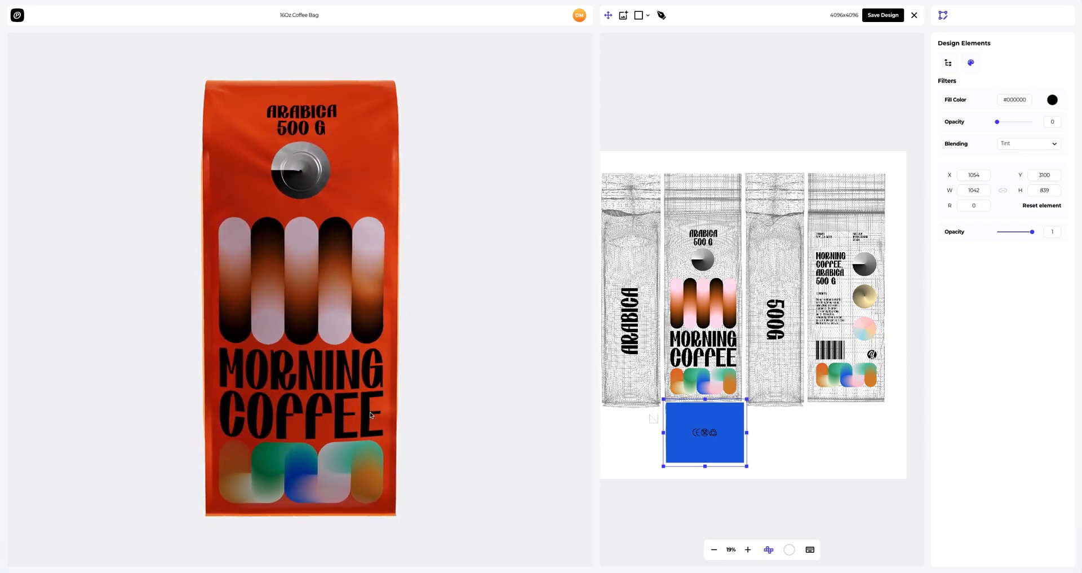
left_click_drag(340, 384, 379, 354)
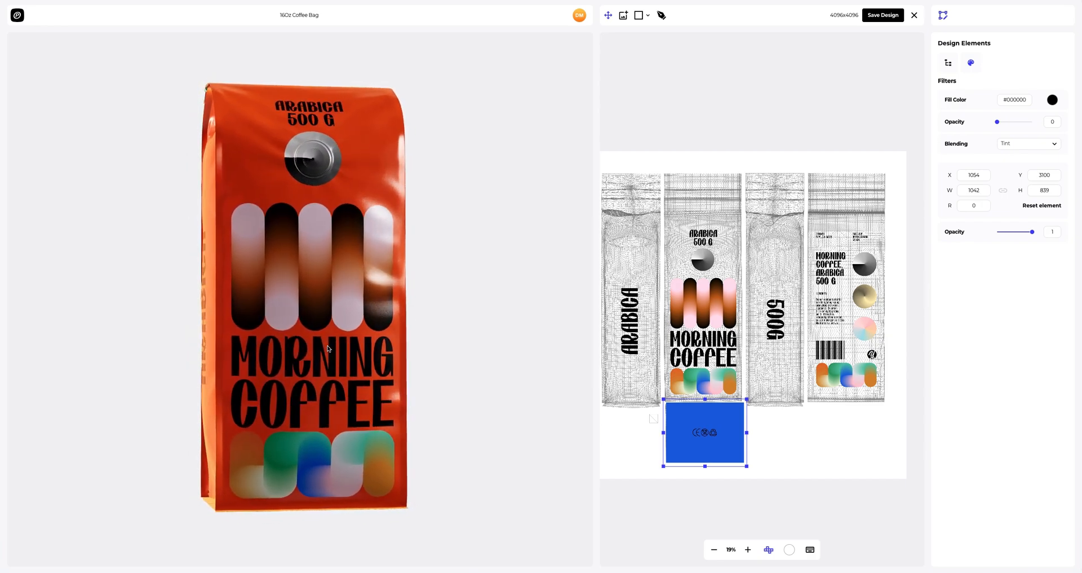
left_click(867, 15)
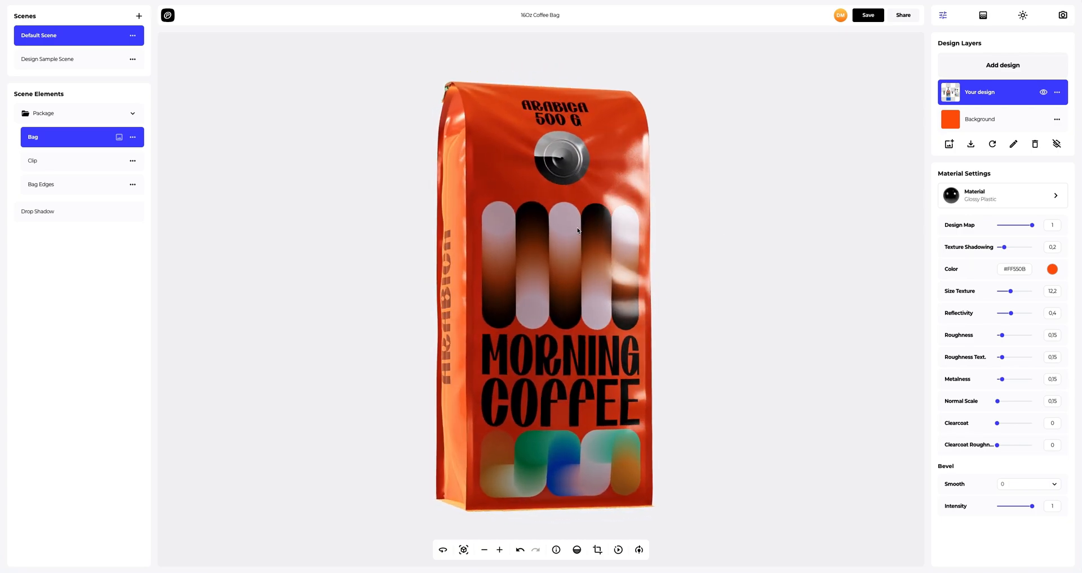
- Apply the Crocodile Leather material from the Leather category to the bag's design layer
scroll(578, 230, "up", 5)
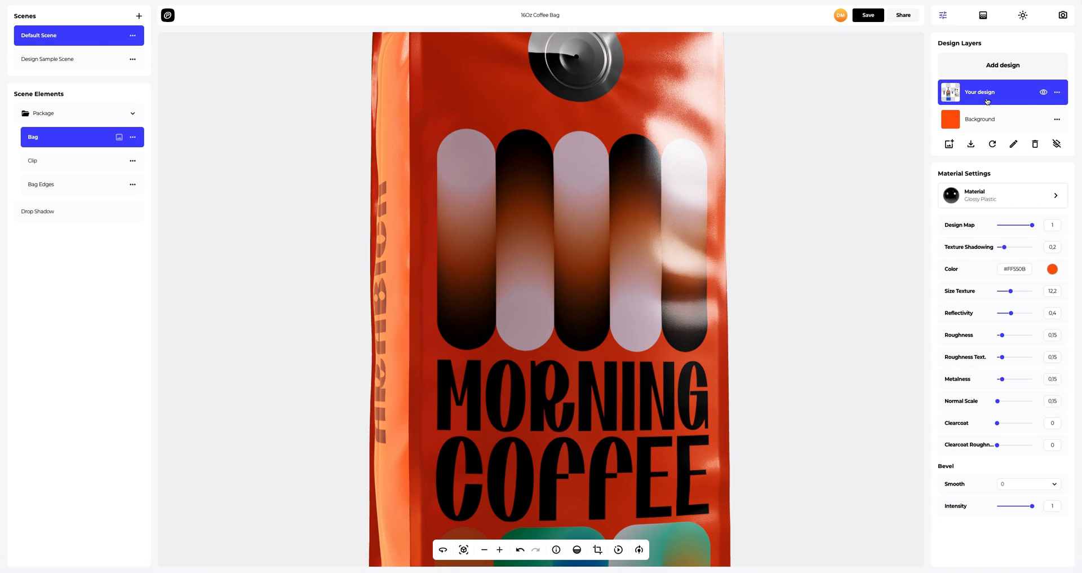
left_click(981, 198)
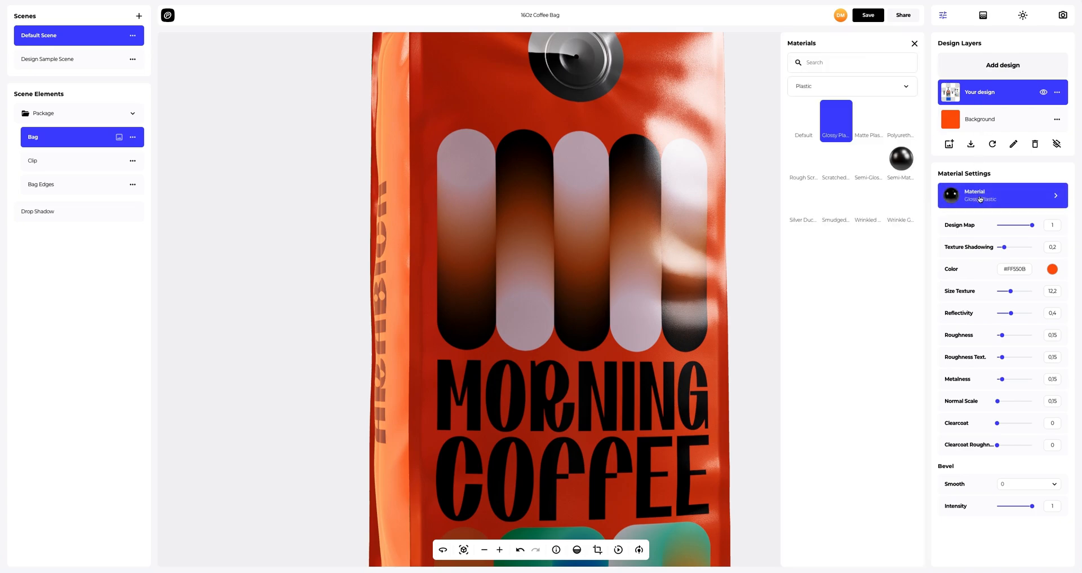
left_click(802, 87)
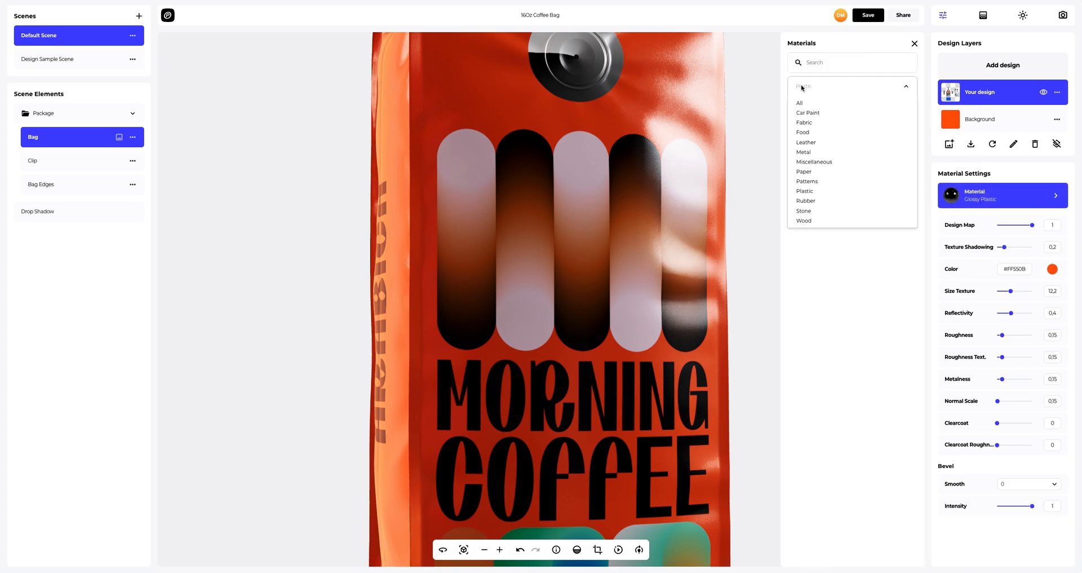
left_click(812, 142)
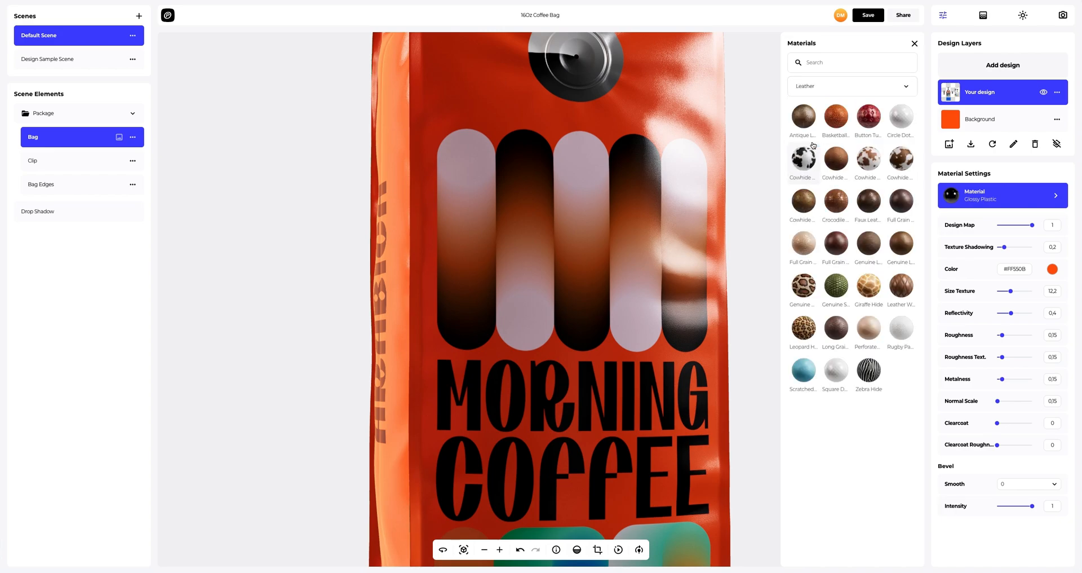
left_click(829, 203)
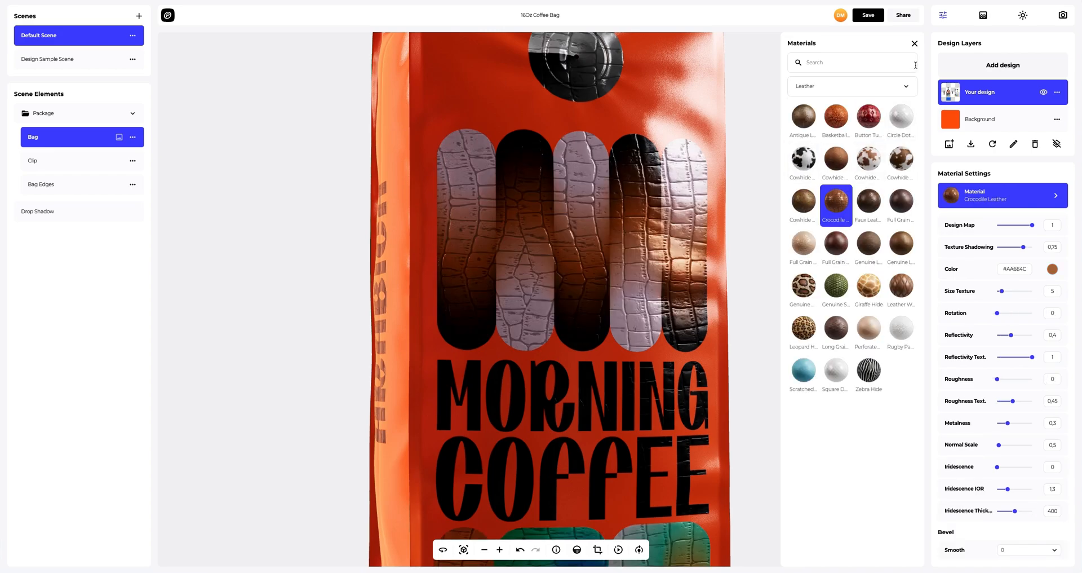
left_click(915, 45)
- Set the leather material's Size Texture to 20.2, Reflectivity to 1, Roughness to 0.25 and Metalness to 0.2
left_click_drag(686, 212, 768, 211)
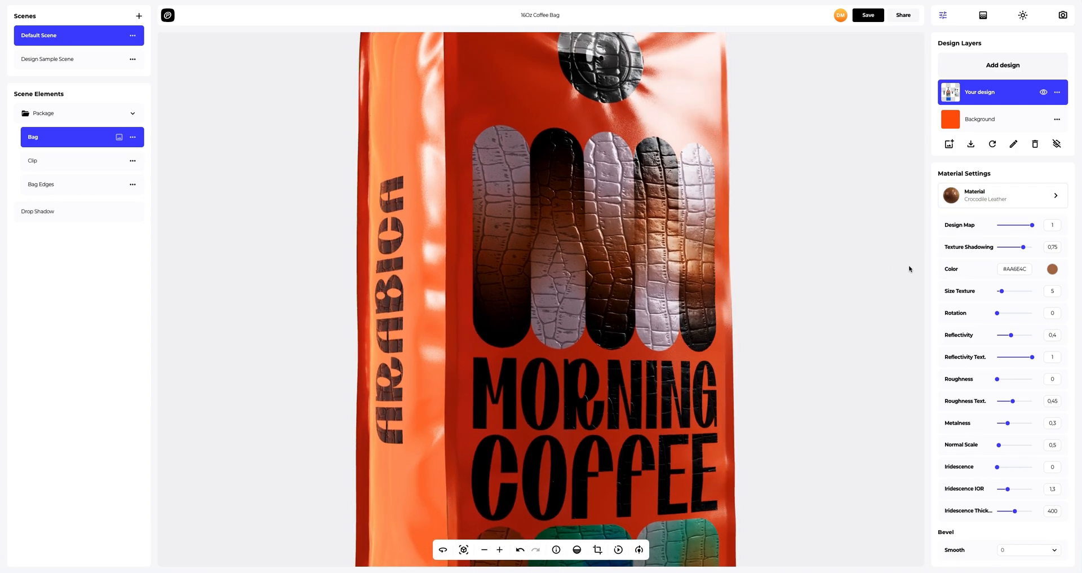
left_click_drag(1002, 291, 1022, 289)
left_click_drag(1013, 336, 1035, 336)
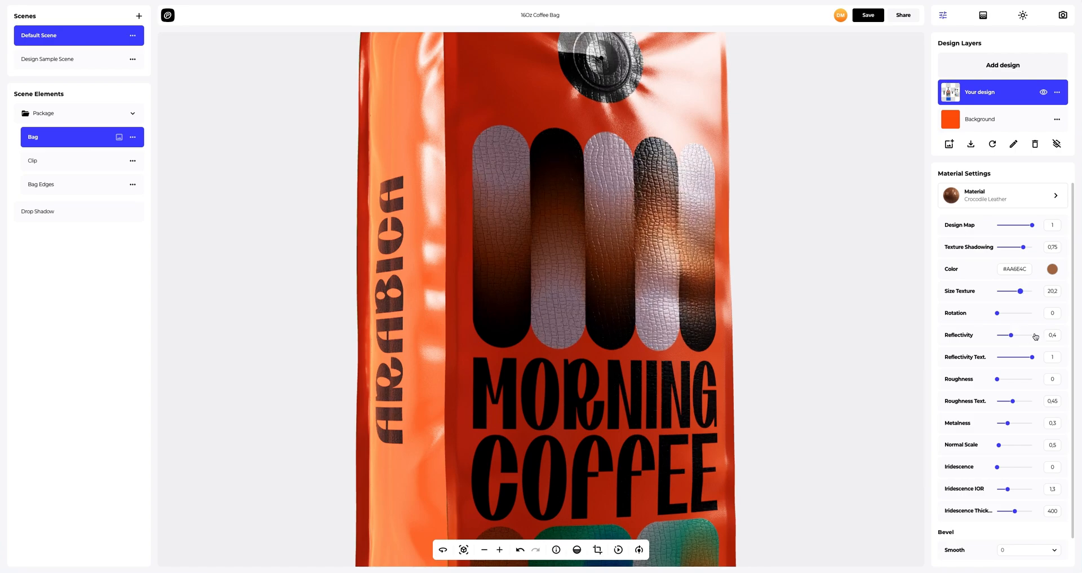
left_click_drag(998, 382, 1006, 381)
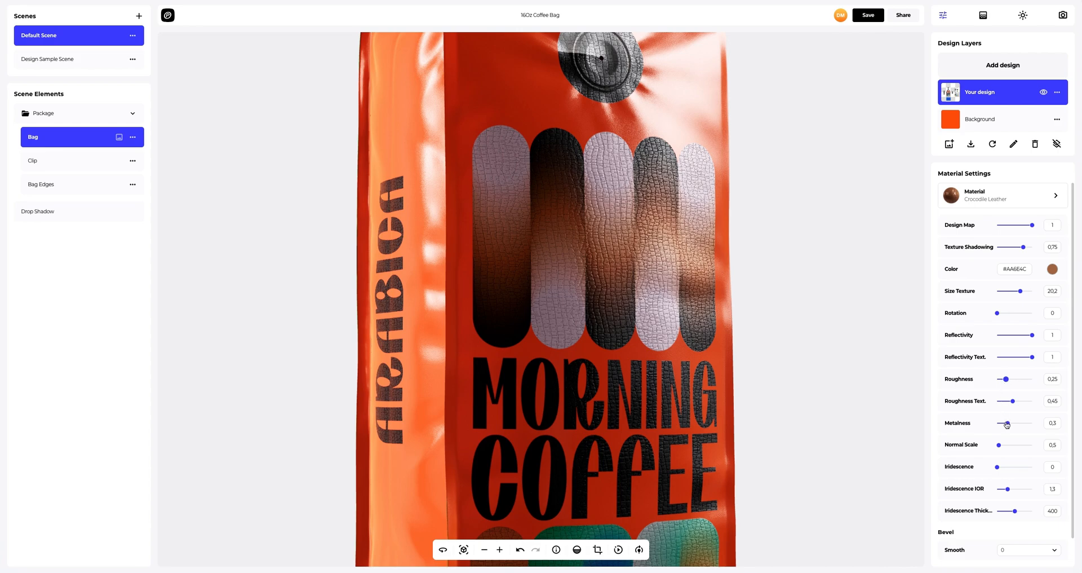
left_click_drag(1007, 425, 1007, 425)
- Give the design layer a bevel with Smooth 1 and Intensity 0.3, and inspect it on the whole bag
scroll(1007, 424, "down", 1)
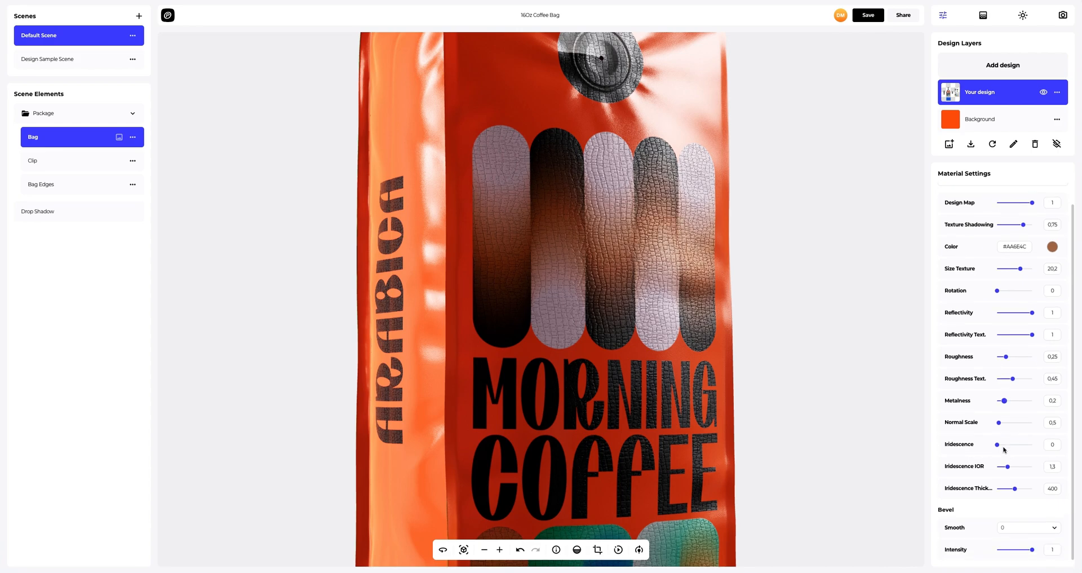
left_click(1054, 530)
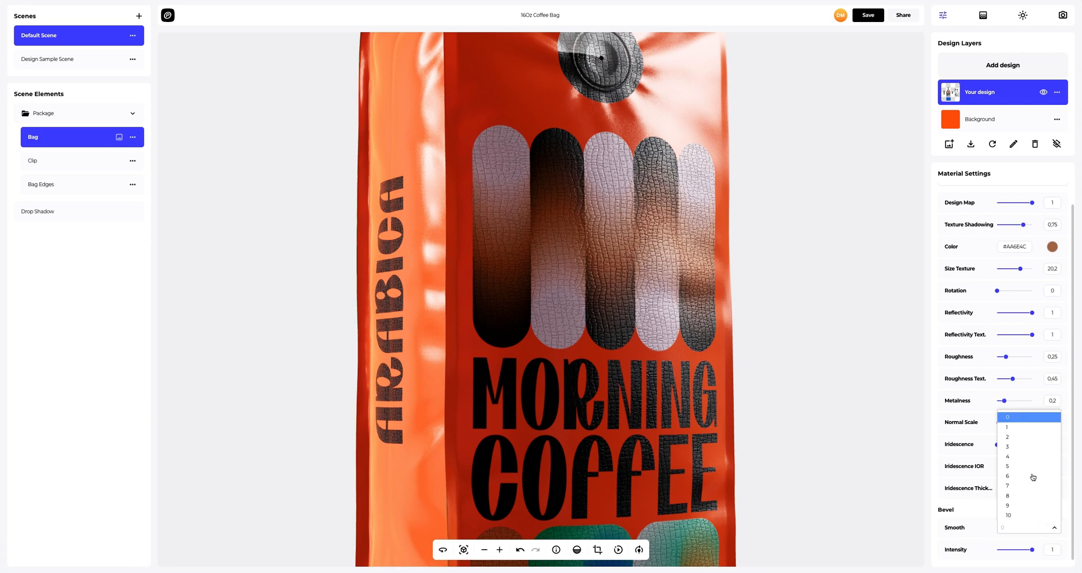
left_click(1019, 430)
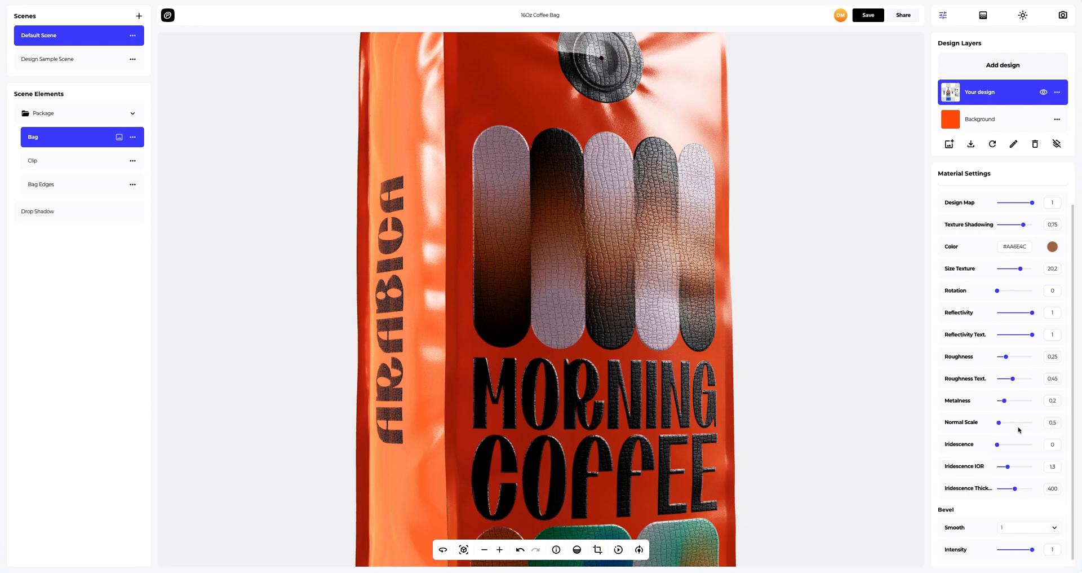
left_click_drag(1033, 550, 1021, 553)
scroll(746, 449, "down", 5)
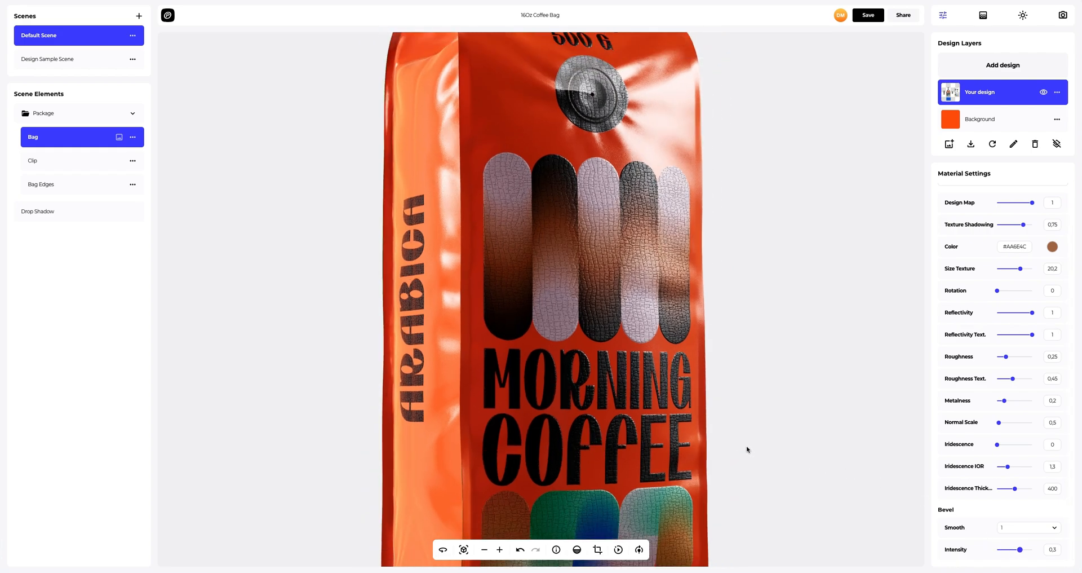
left_click_drag(510, 350, 992, 356)
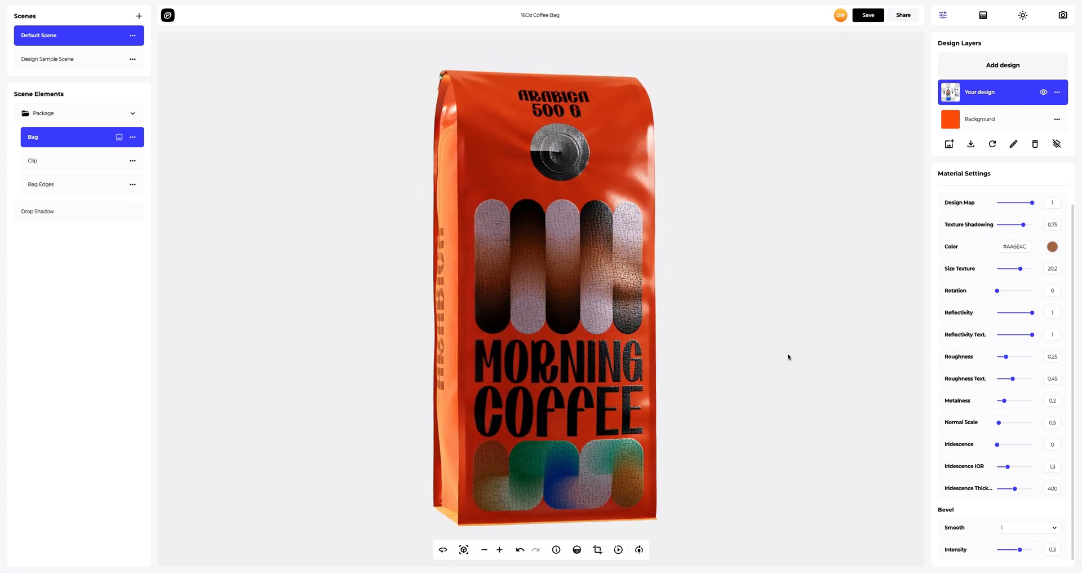
scroll(717, 357, "down", 1)
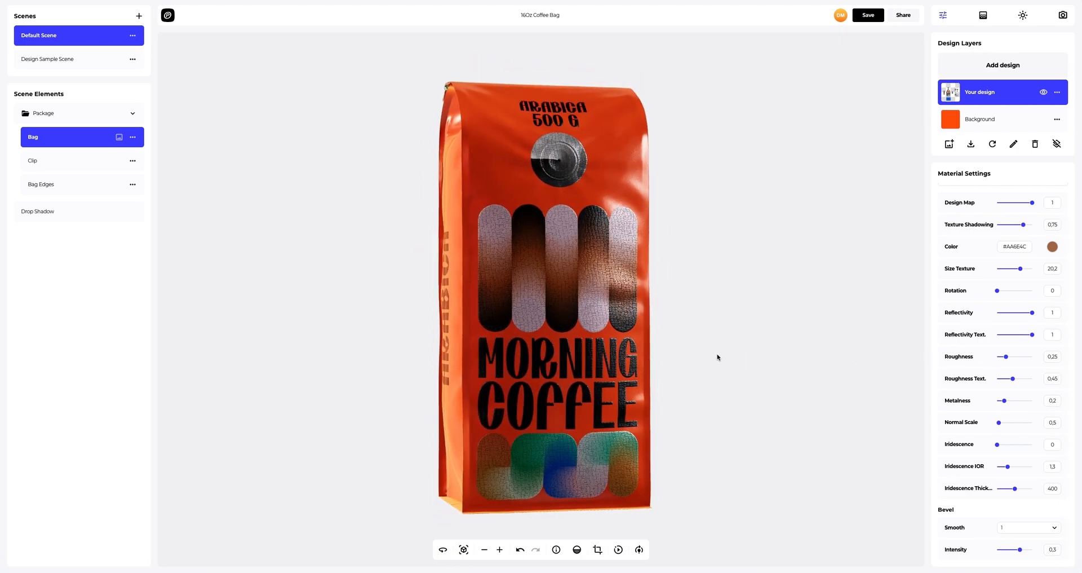
left_click(465, 550)
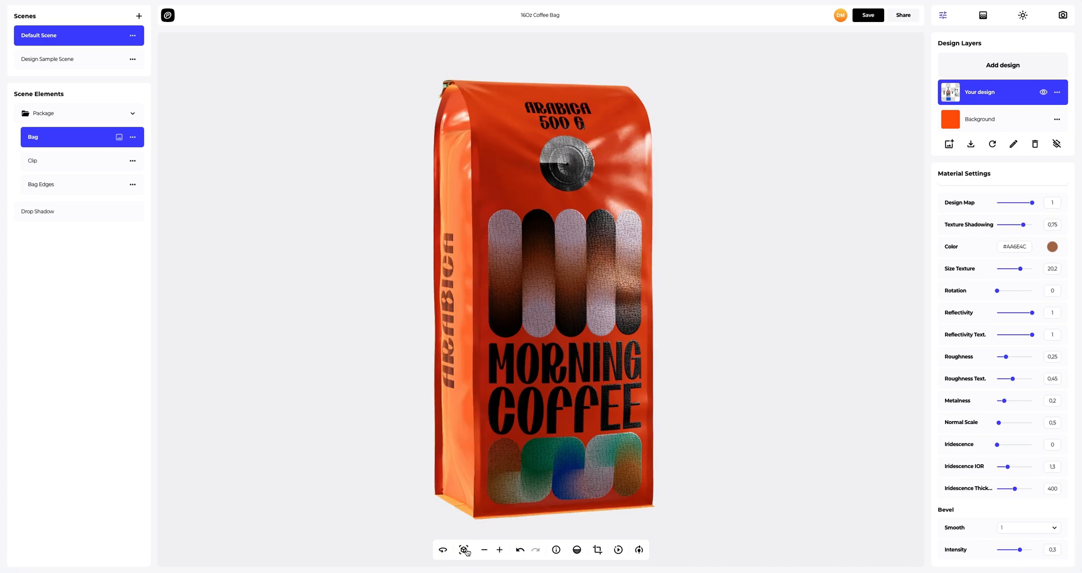
- Try a gradient background with pink #F72585 as Color A and blue #4895EF as Color B, first linear and then radial
left_click(982, 16)
mouse_move(988, 106)
left_mouse_down()
mouse_move(1041, 118)
mouse_move(1024, 146)
mouse_move(988, 139)
mouse_move(982, 104)
left_mouse_up()
left_click(987, 64)
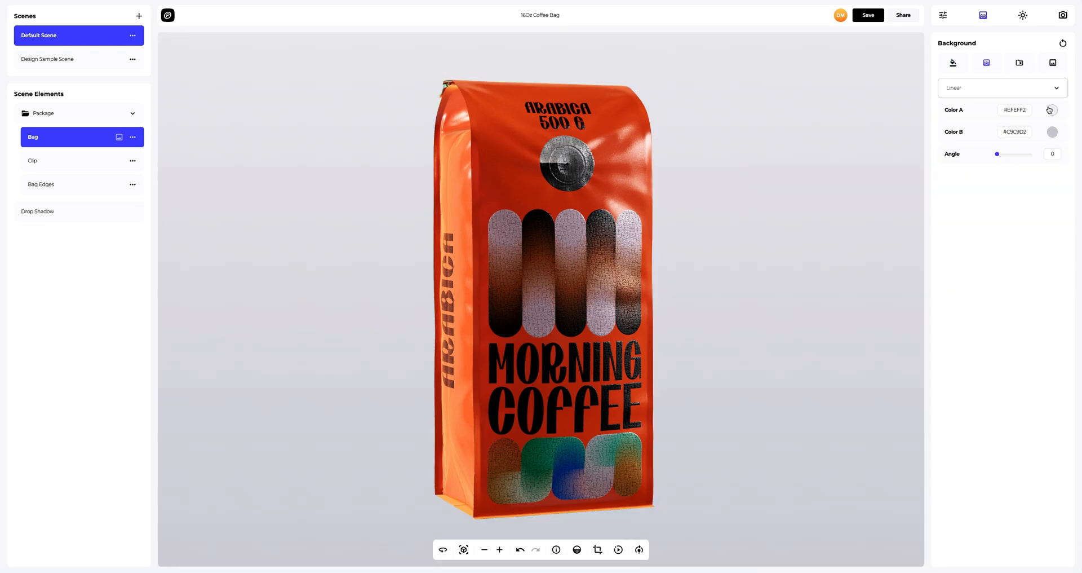
left_click(1052, 110)
left_click(969, 230)
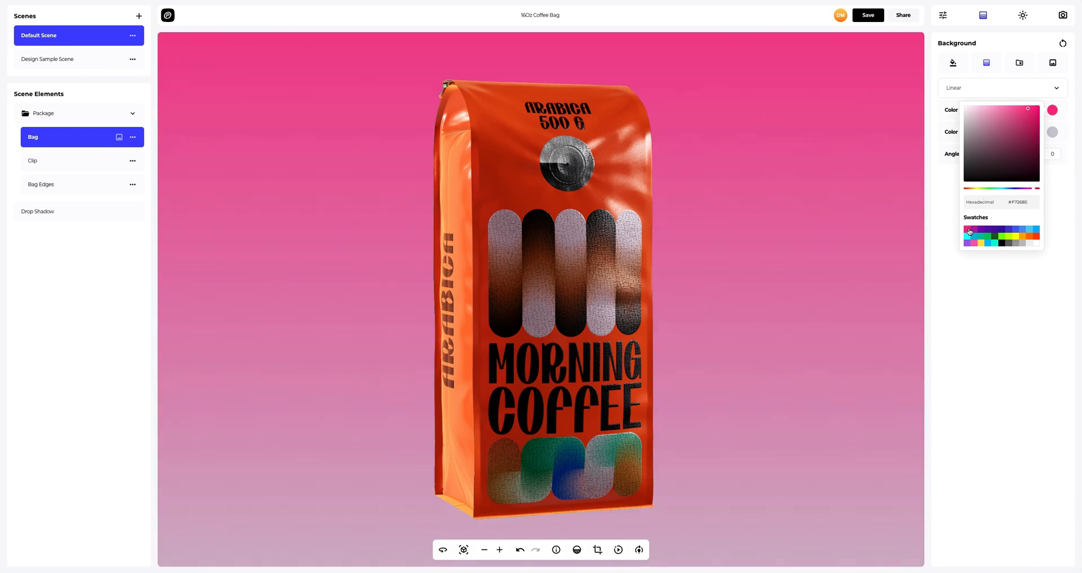
left_click(1052, 133)
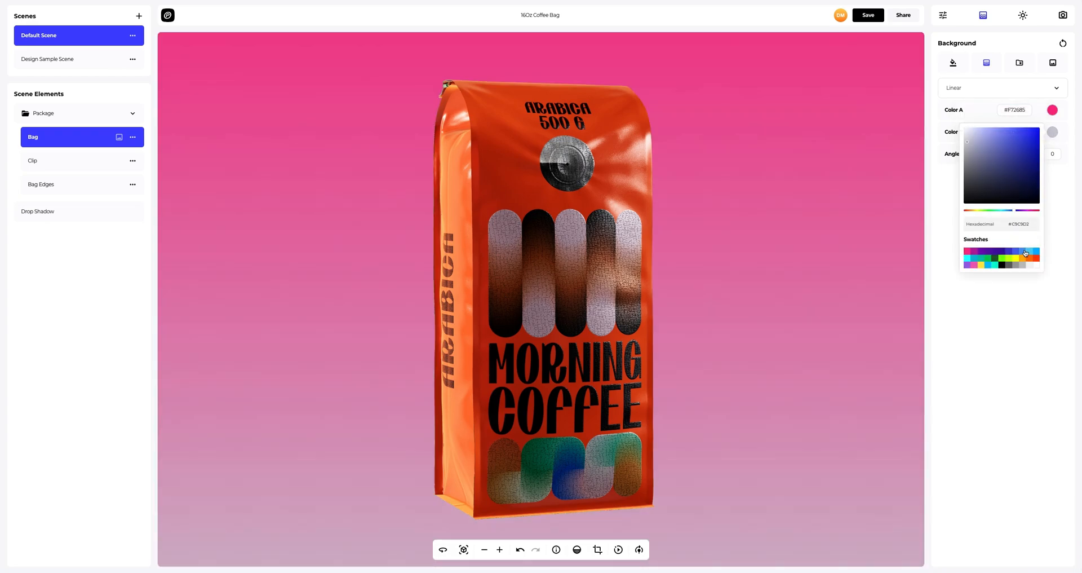
left_click(1025, 253)
left_click(948, 198)
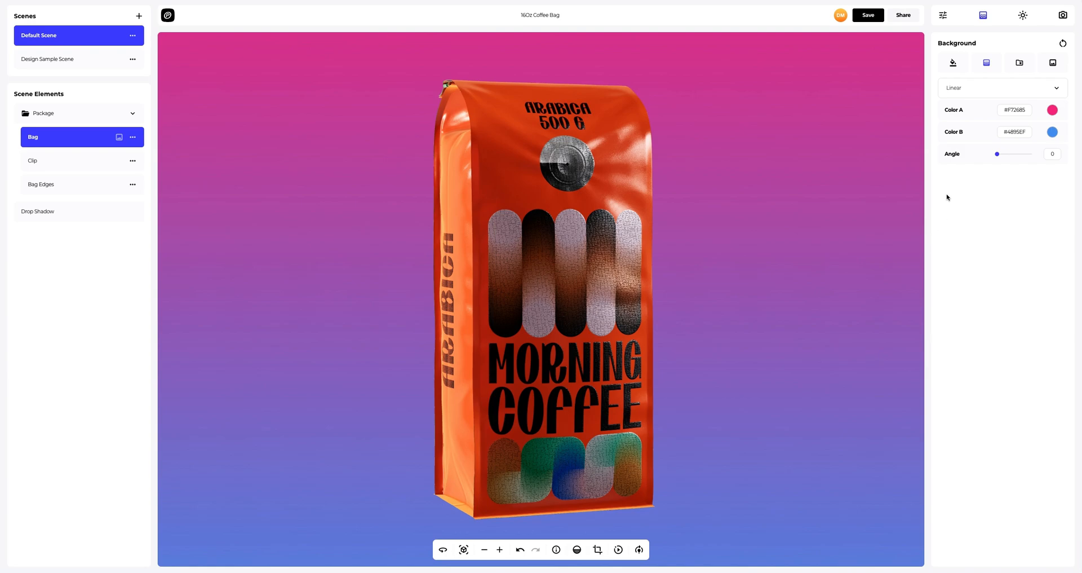
left_click(968, 91)
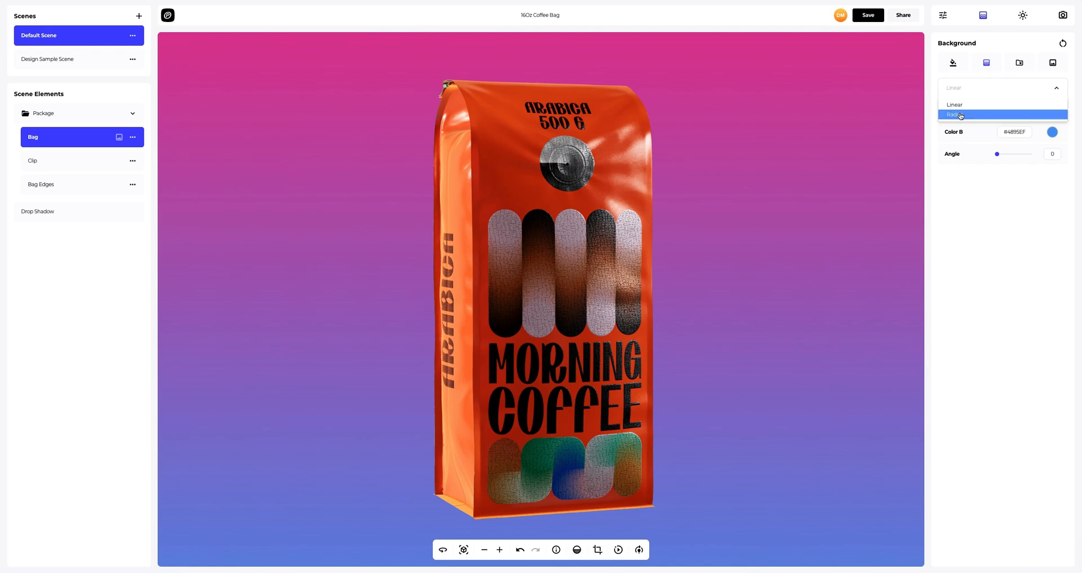
left_click(961, 115)
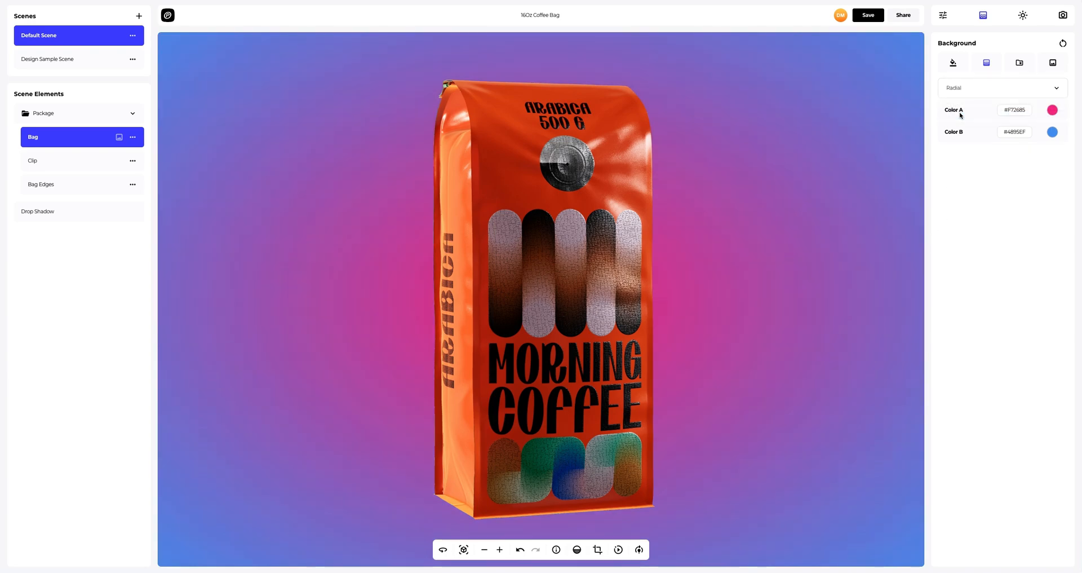
- Try several preset background images behind the bag, ending with the purple-to-red-orange gradient
left_click(1020, 63)
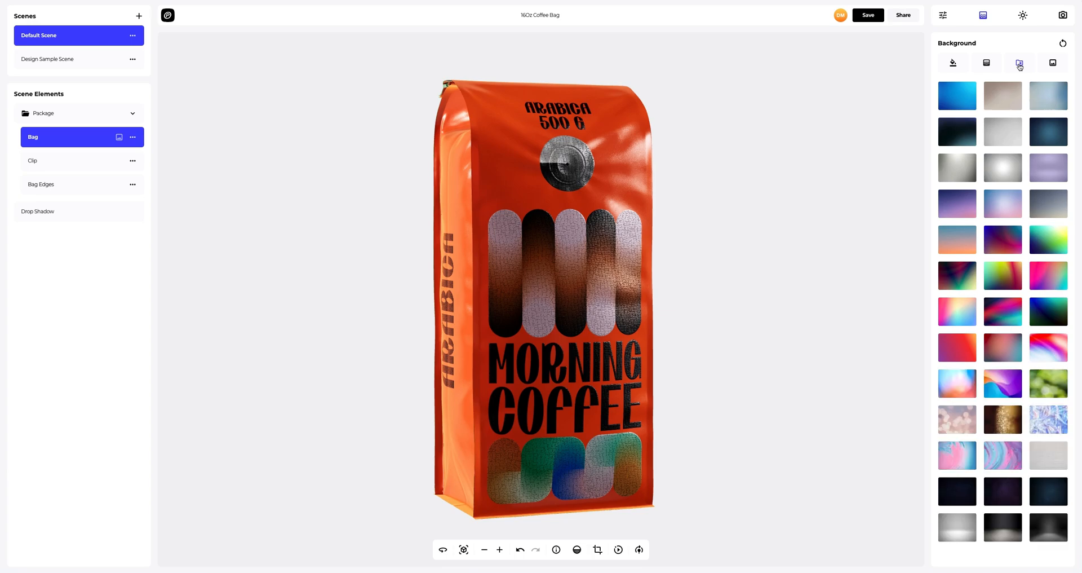
left_click(1008, 93)
left_click(1044, 98)
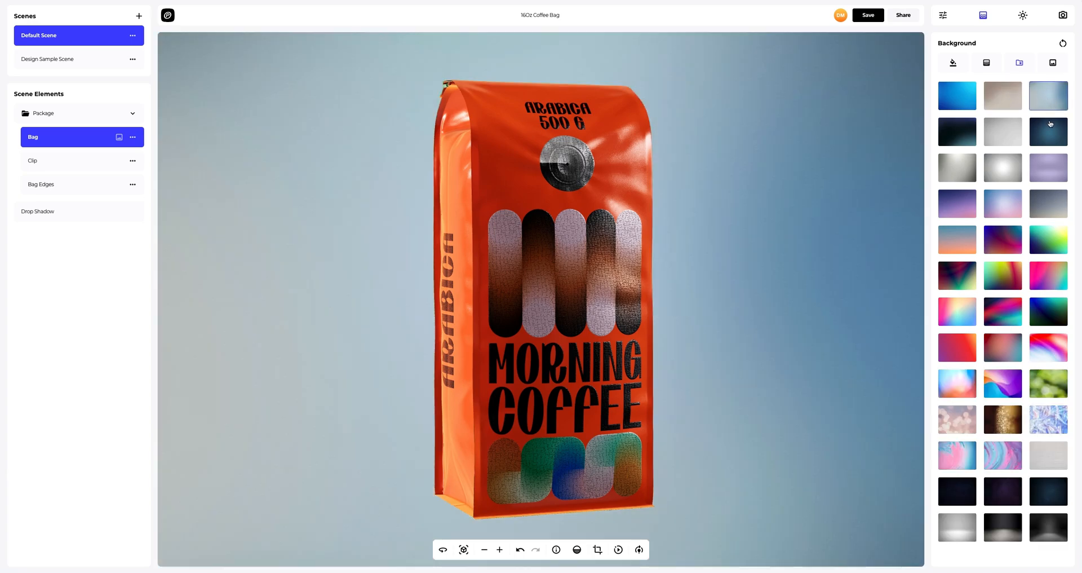
left_click(1050, 124)
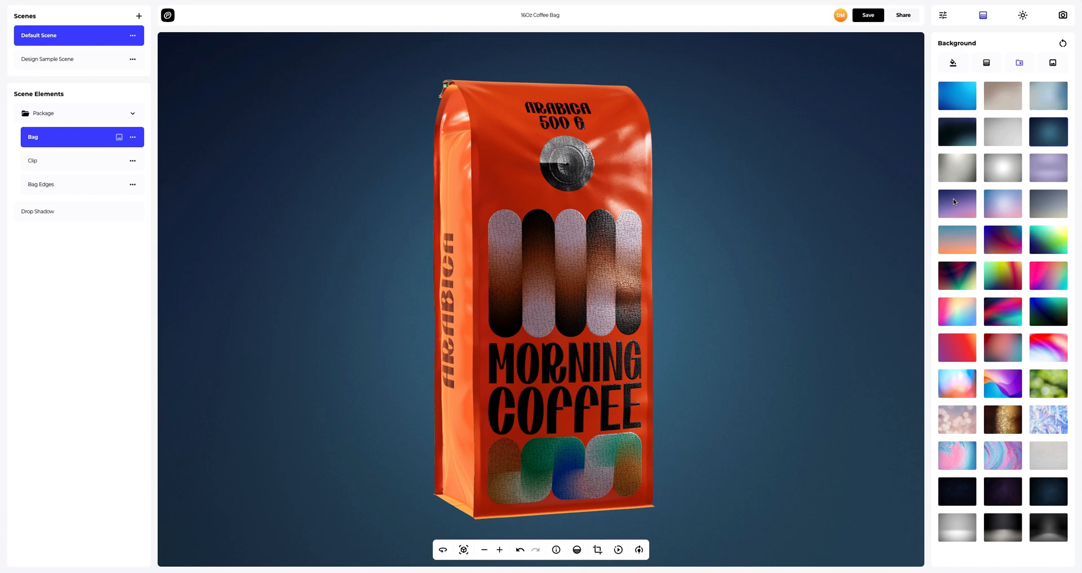
left_click(954, 201)
left_click(953, 338)
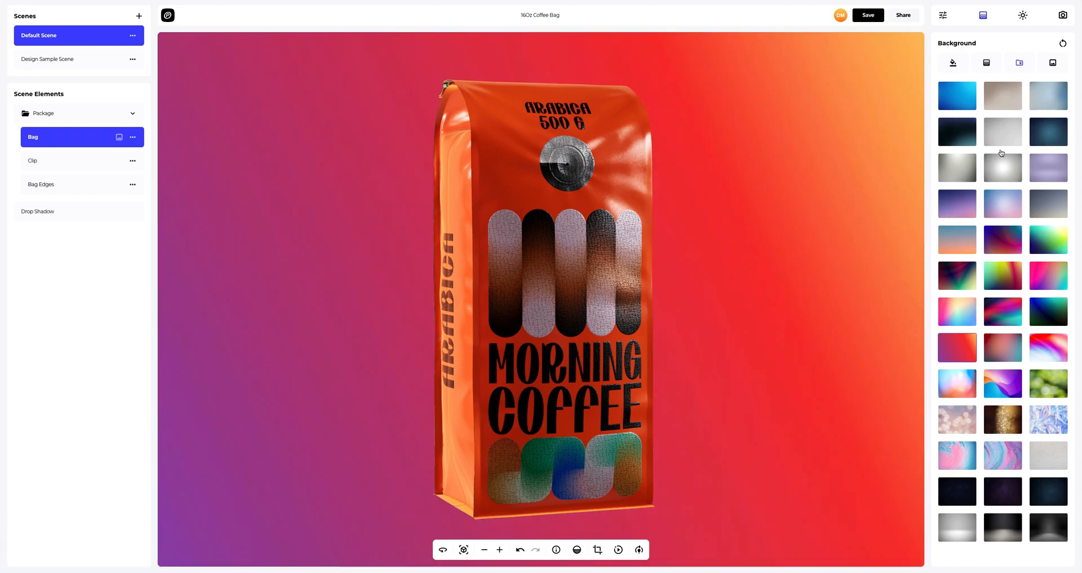
- Use Background.png as the custom background image without Frame Crop, with the bag sized to stand on the pink podium
left_click(1053, 62)
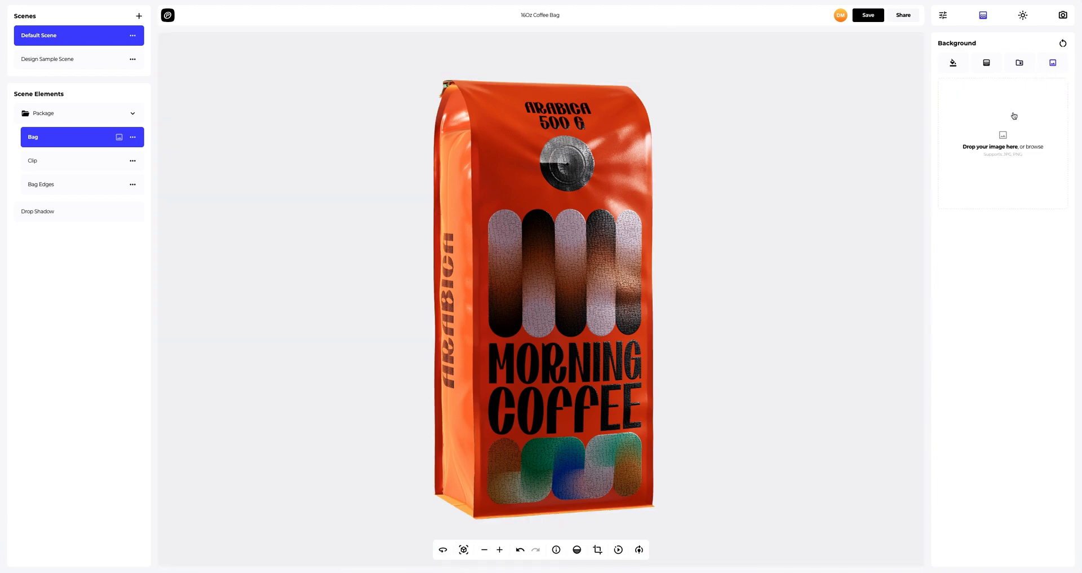
left_click(1002, 137)
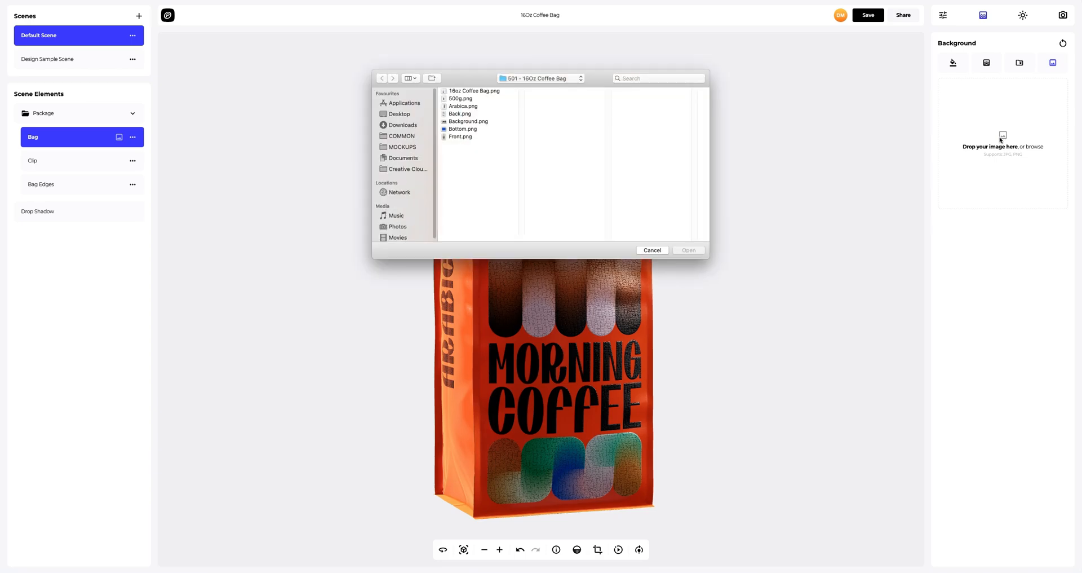
left_click(483, 123)
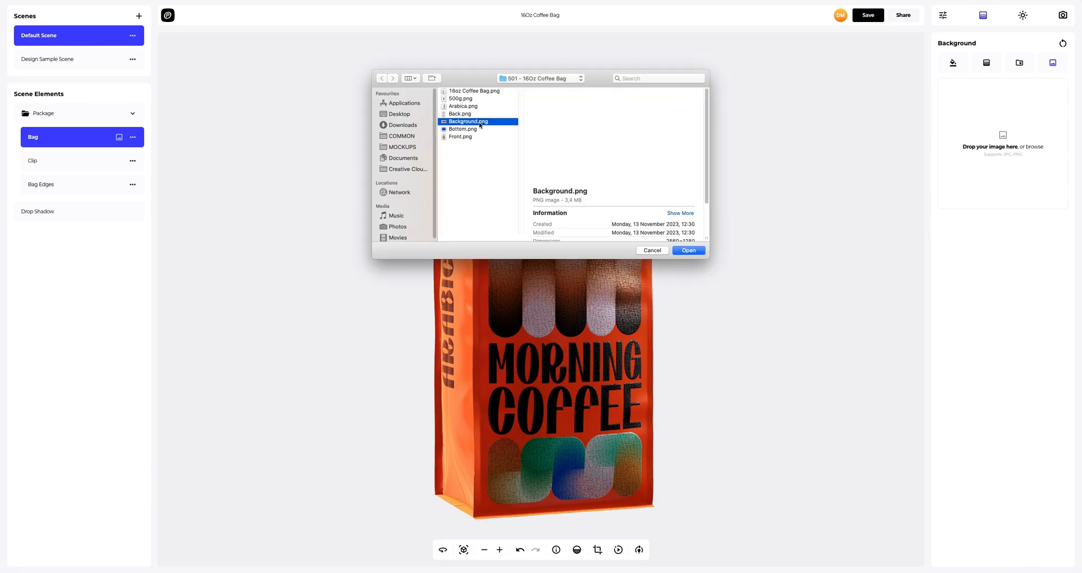
left_click(689, 250)
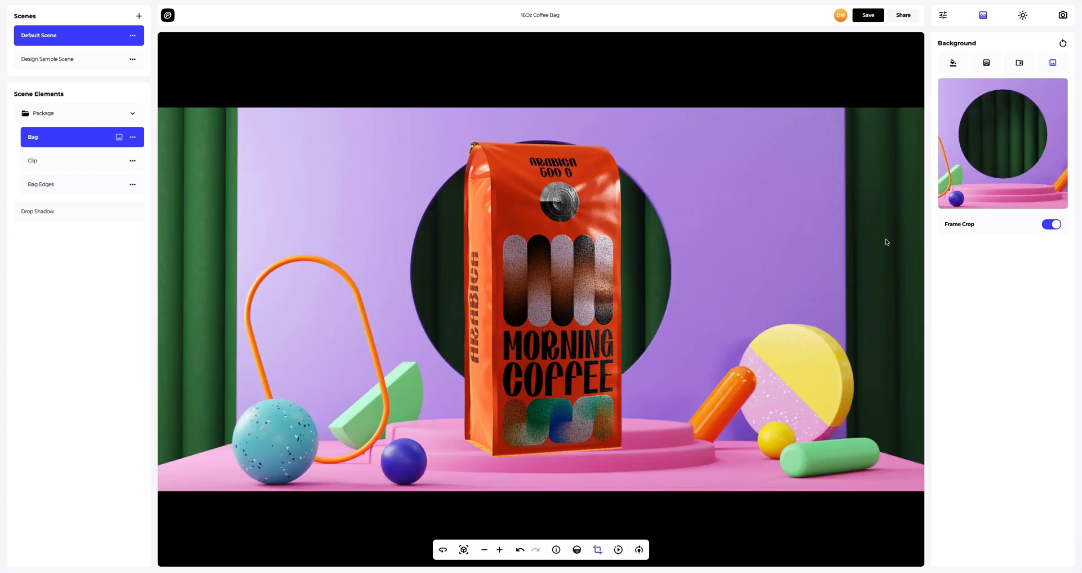
left_click(1052, 225)
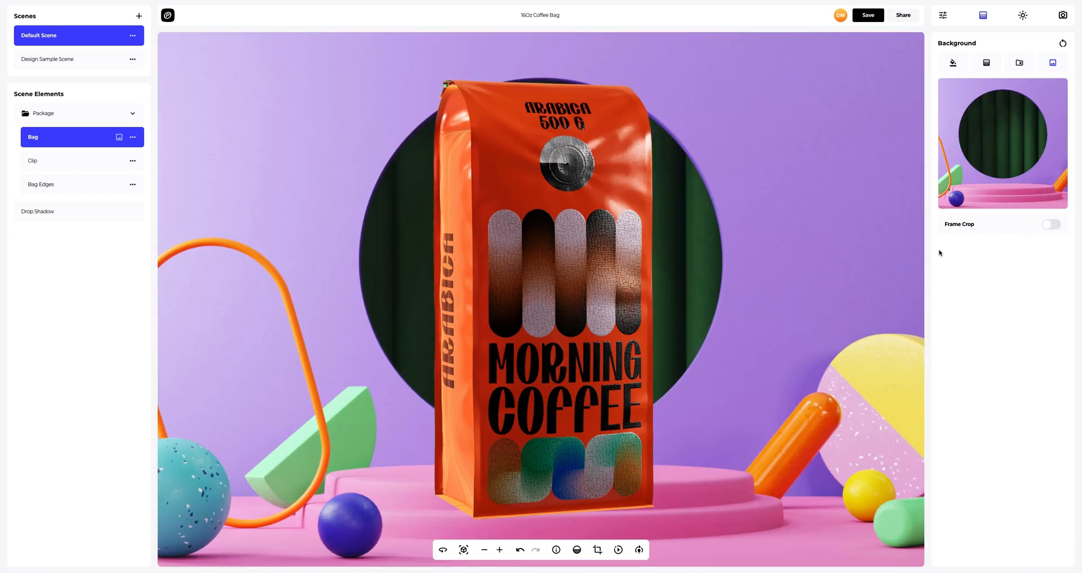
scroll(693, 279, "down", 3)
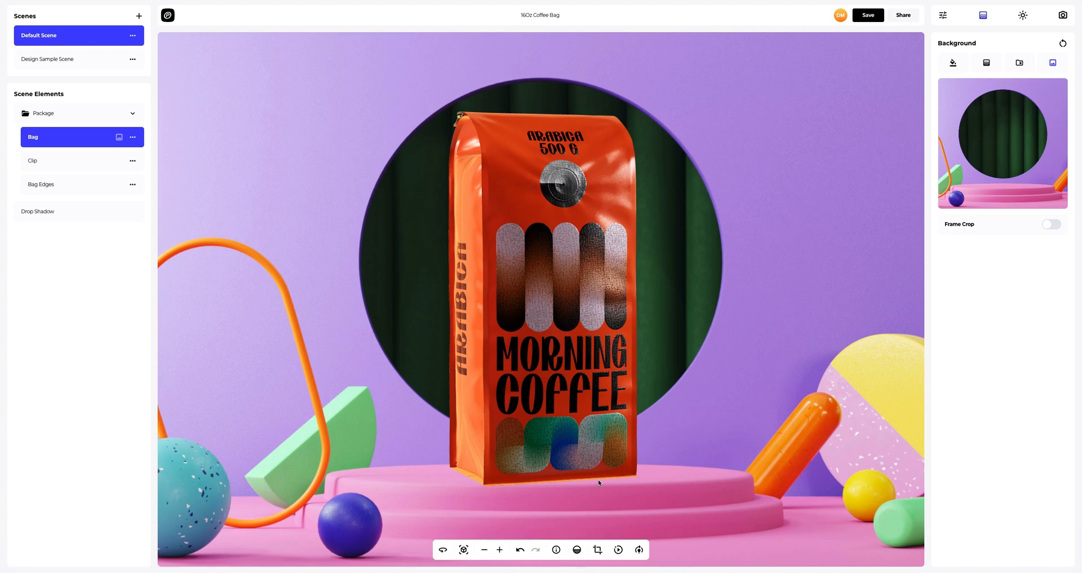
- Preview the rotating light animation on the bag at different speeds and switch it off
left_click(638, 550)
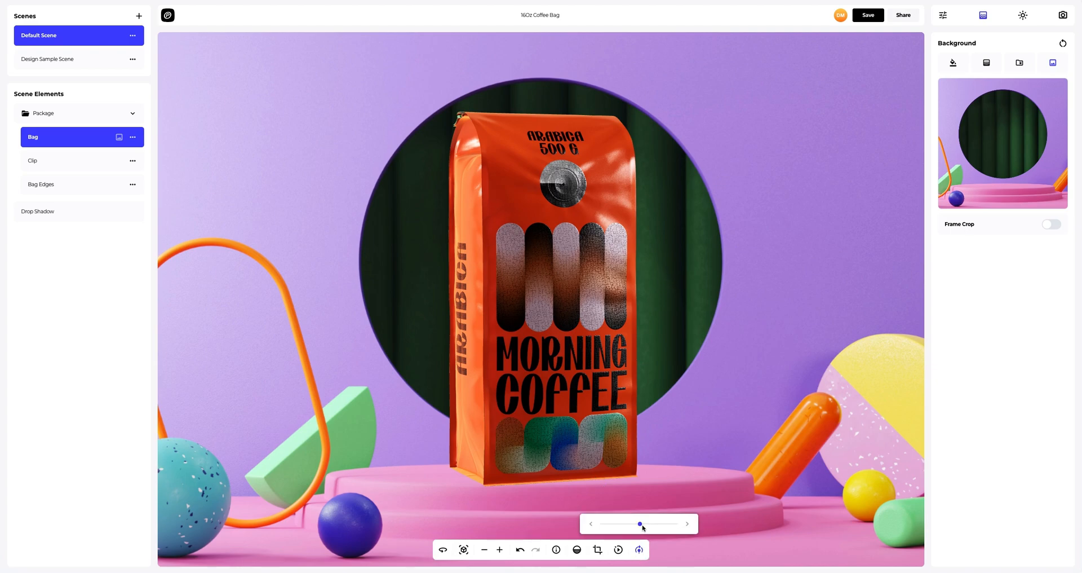
left_click_drag(642, 525, 670, 524)
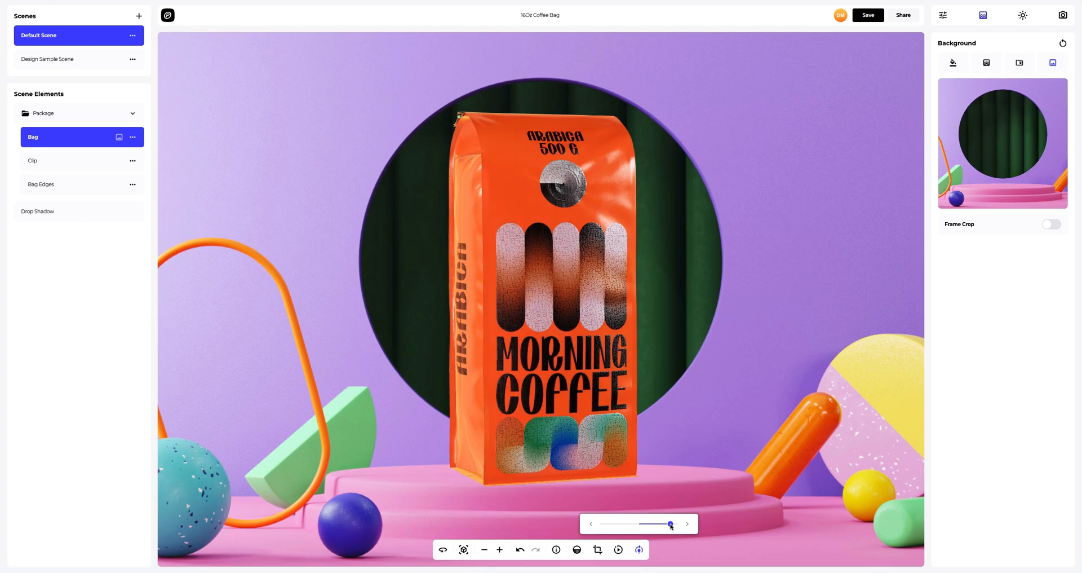
left_click_drag(671, 525, 663, 528)
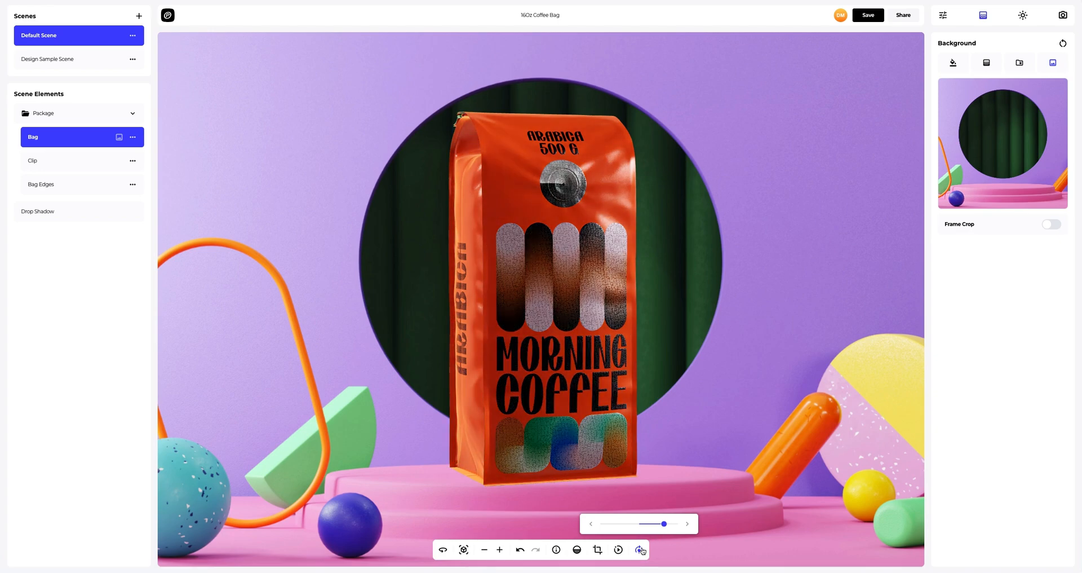
left_click(641, 550)
- Preview the bag's swinging rotation animation at a slightly higher speed and stop it
left_click(618, 550)
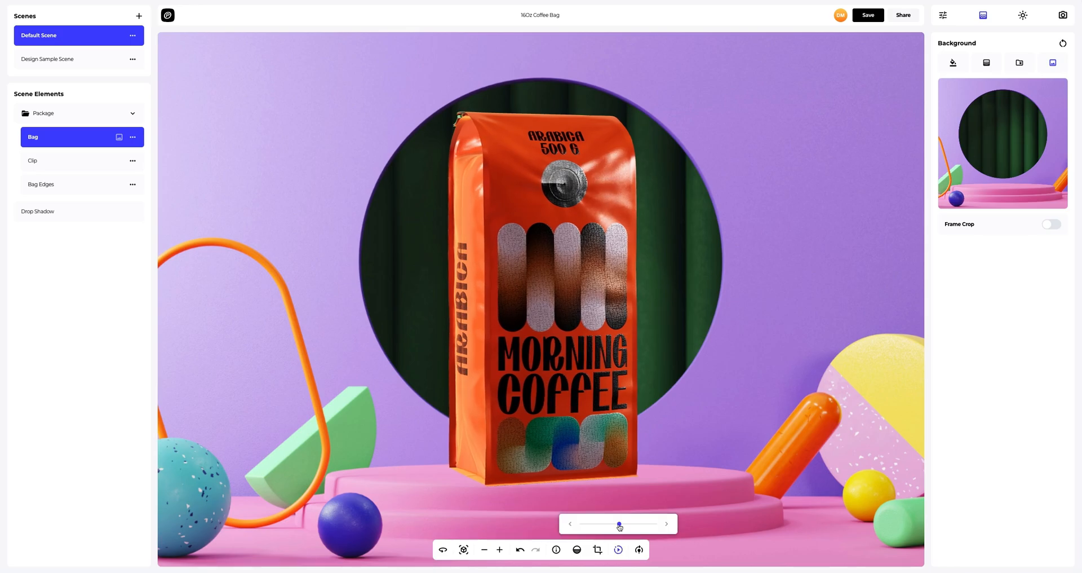
left_click_drag(621, 524, 632, 525)
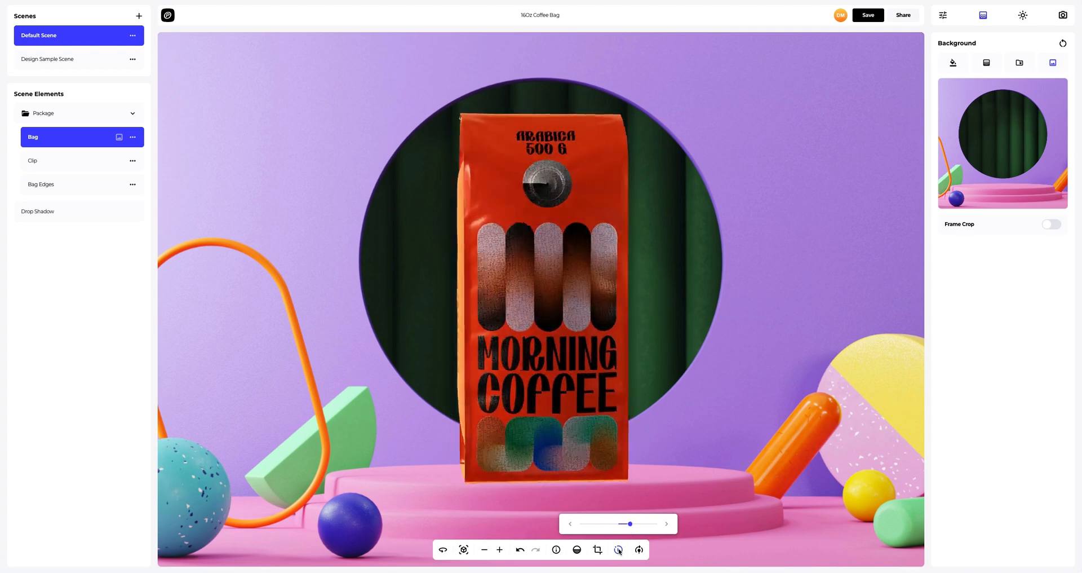
left_click(618, 549)
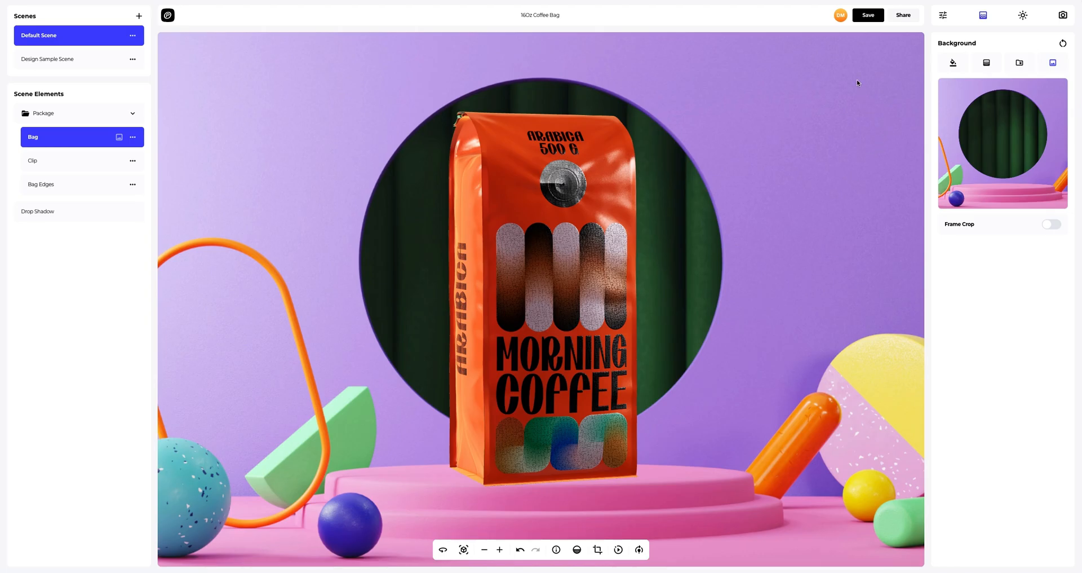
- Save the project and open its sharing settings from the full-screen preview
left_click(868, 15)
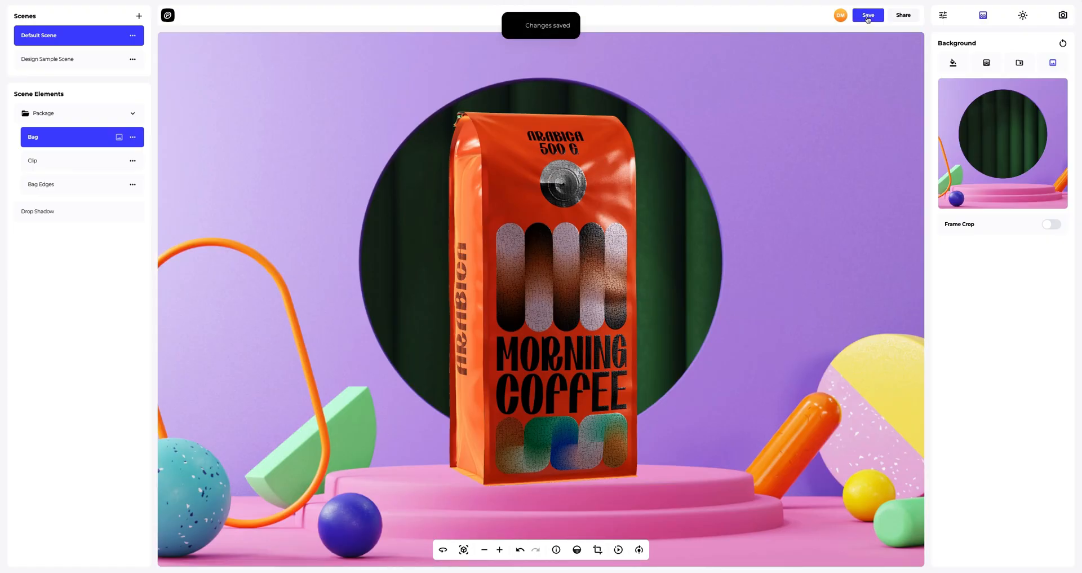
left_click(902, 17)
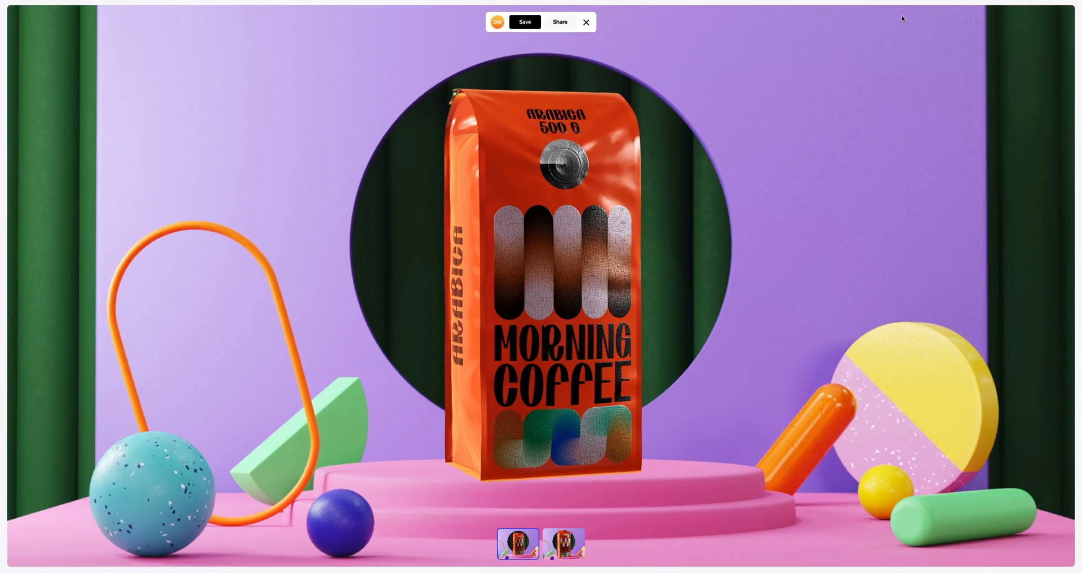
left_click(568, 26)
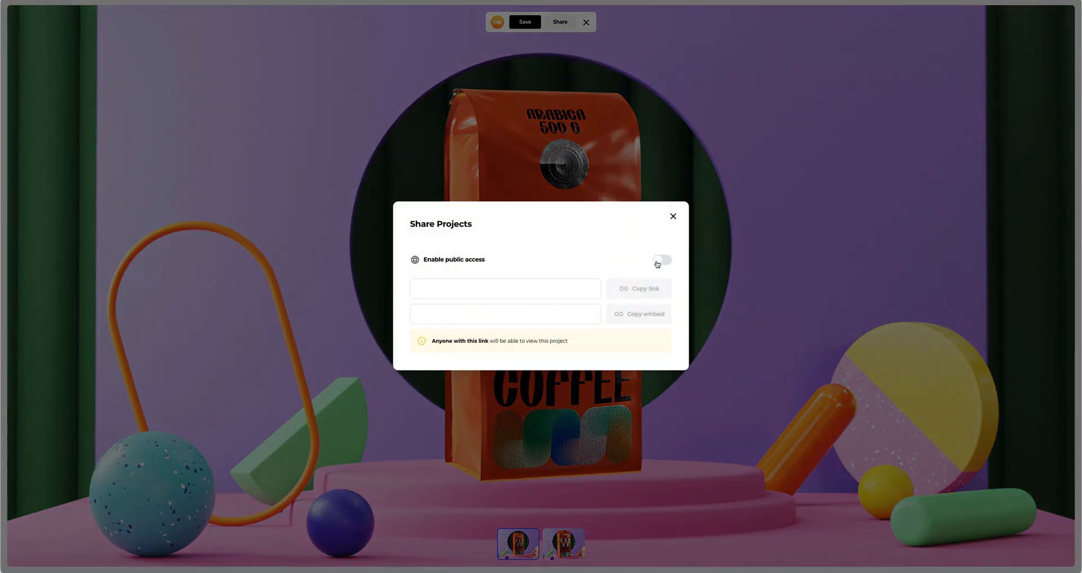